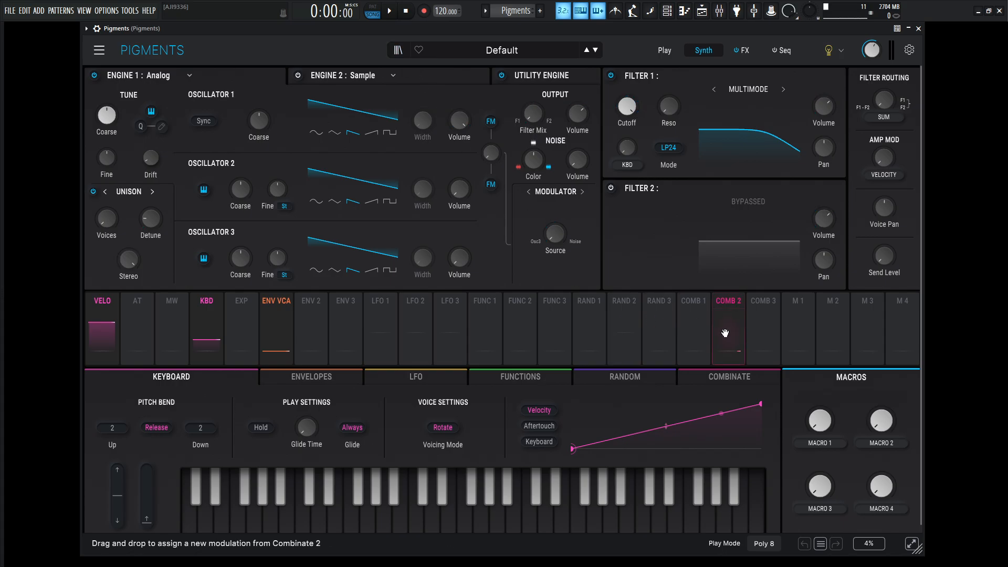
Step: Show the Combinate modulators and review Combinate 1's available types, keeping Crossfade
{"action": "left_click", "coordinate": [724, 379]}
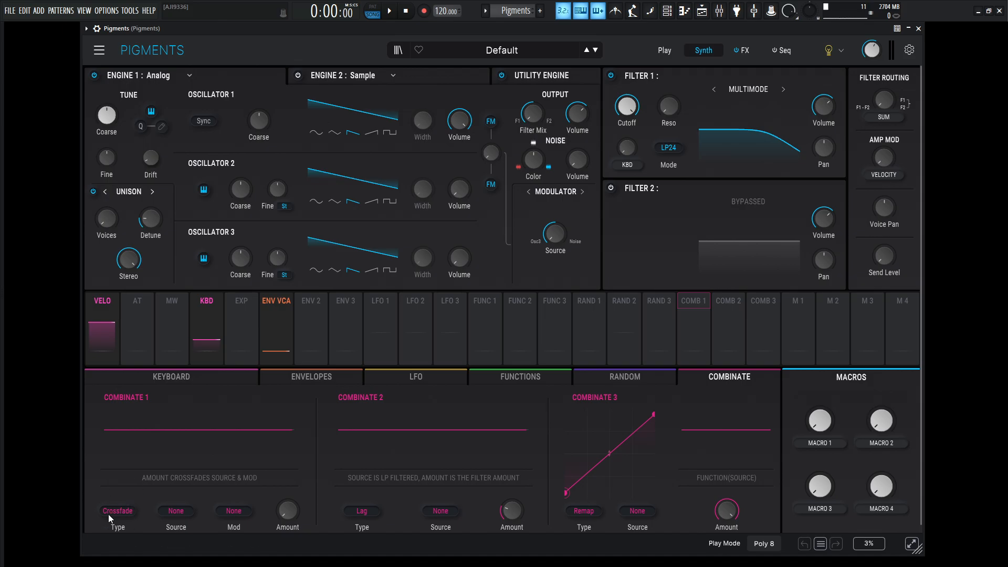
{"action": "left_click", "coordinate": [119, 515]}
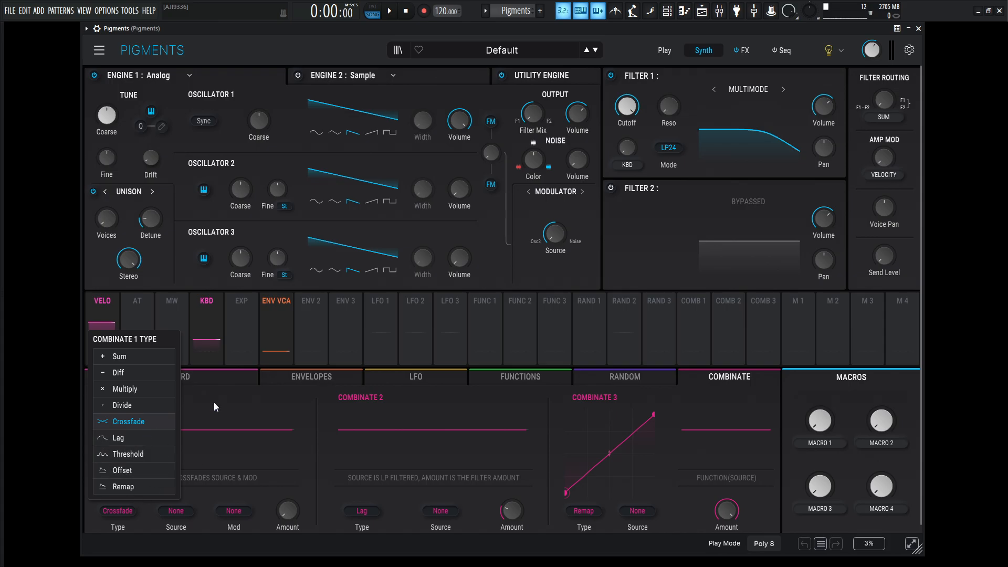
{"action": "left_click", "coordinate": [147, 420]}
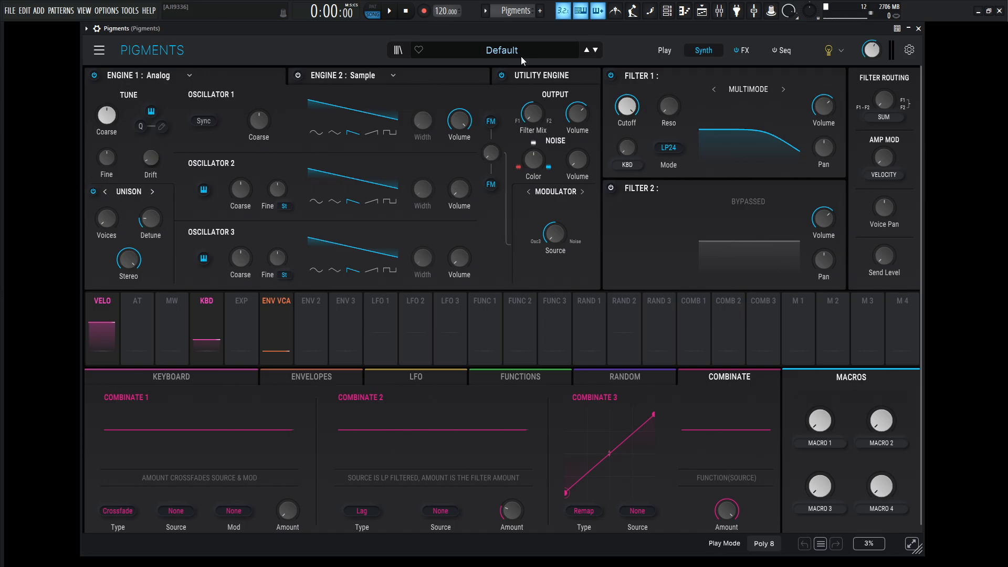
Step: Raise the volumes of oscillators 2 and 3 to match oscillator 1, auditioning the sound with test notes
{"action": "key", "text": "j"}
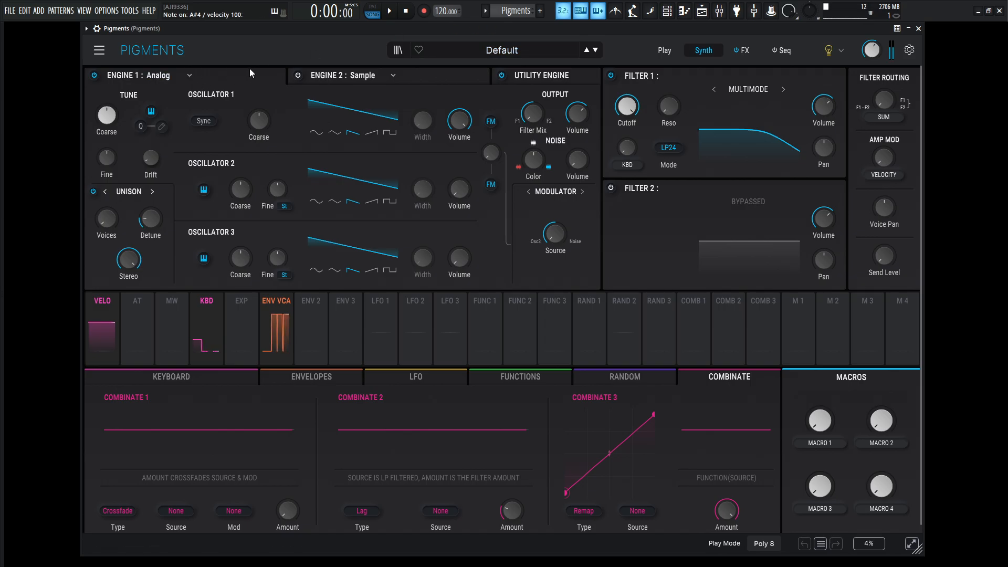
{"action": "key", "text": "h"}
{"action": "left_click_drag", "start_coordinate": [458, 186], "coordinate": [458, 121]}
{"action": "key", "text": "h"}
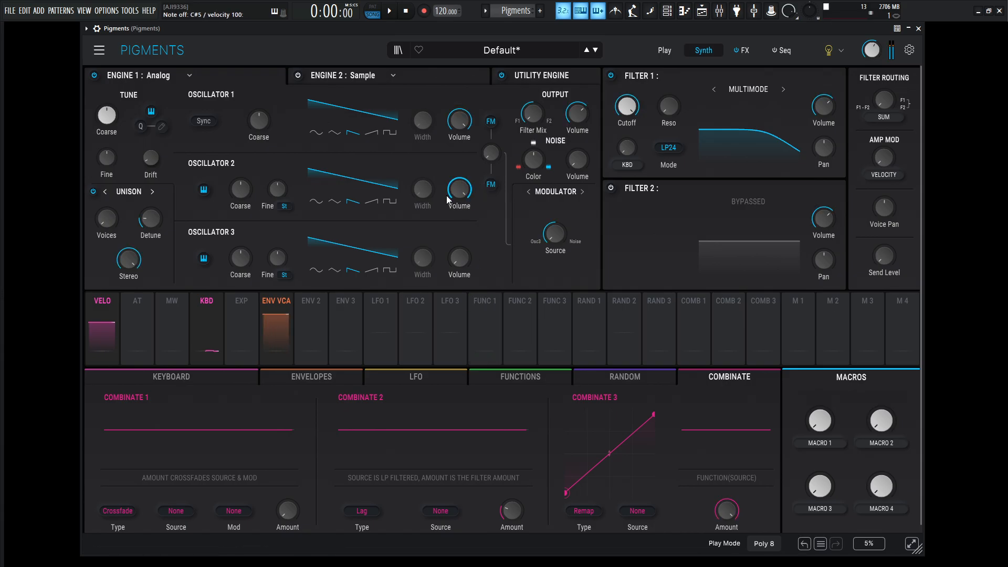
{"action": "key", "text": "v"}
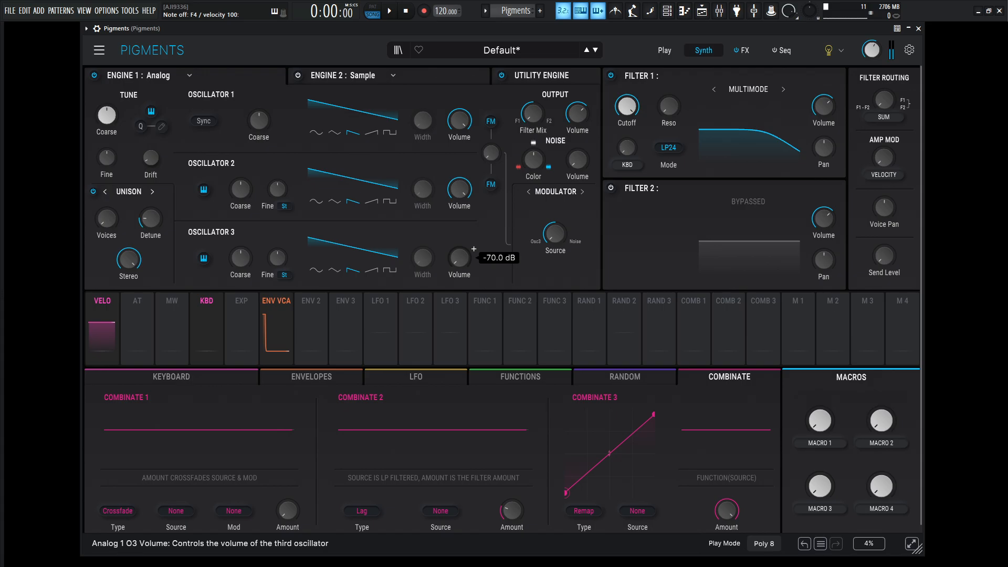
{"action": "left_click_drag", "start_coordinate": [460, 257], "coordinate": [460, 179]}
Step: Lower oscillator 3's coarse pitch to -10 st and audition it with a few notes
{"action": "left_click_drag", "start_coordinate": [241, 258], "coordinate": [241, 271]}
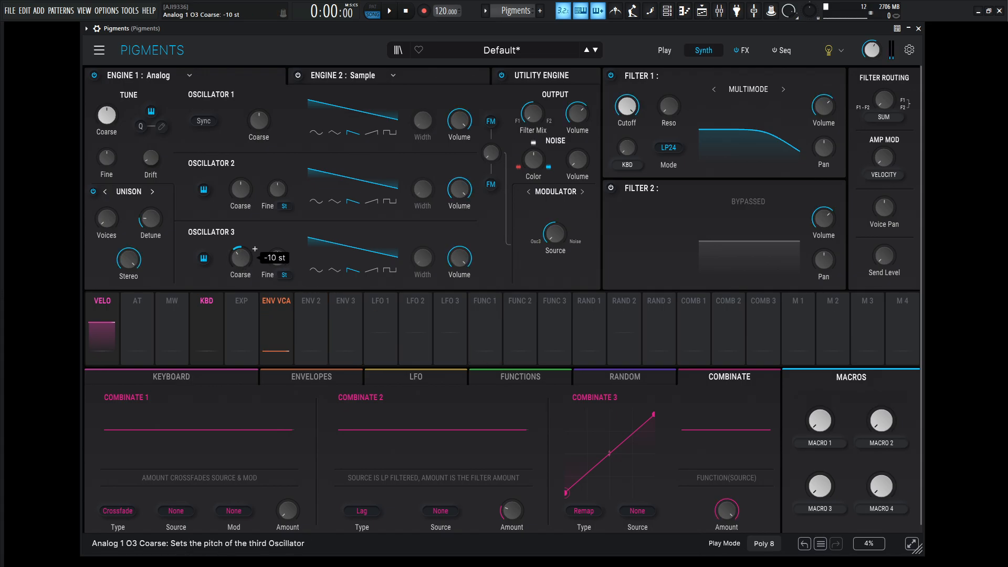
{"action": "key", "text": "z"}
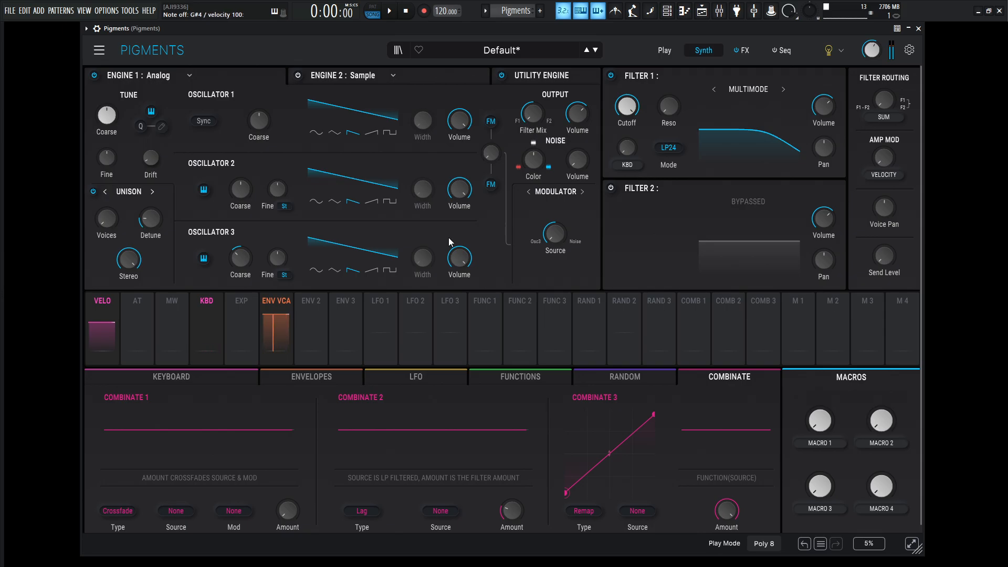
{"action": "key", "text": "v"}
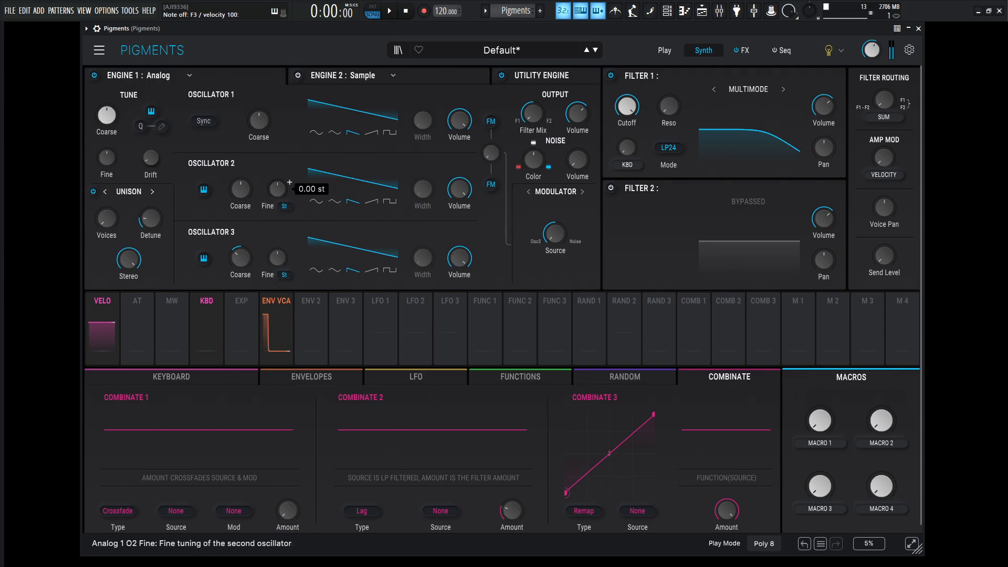
Step: Detune oscillator 2 up by about 0.08 st and oscillator 3 slightly down, auditioning the result
{"action": "left_click_drag", "start_coordinate": [279, 193], "coordinate": [279, 190]}
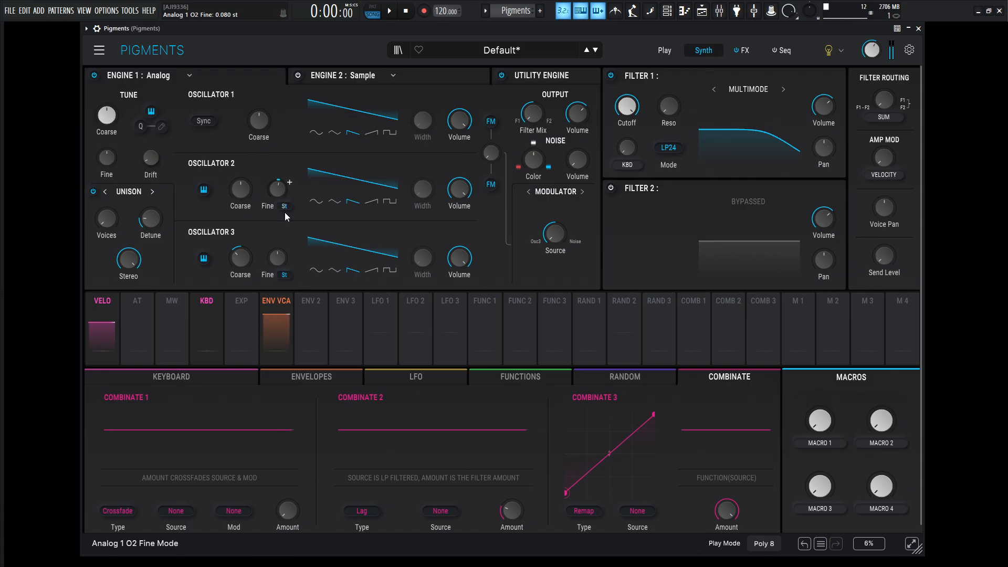
{"action": "left_click_drag", "start_coordinate": [277, 257], "coordinate": [277, 262]}
{"action": "key", "text": "j"}
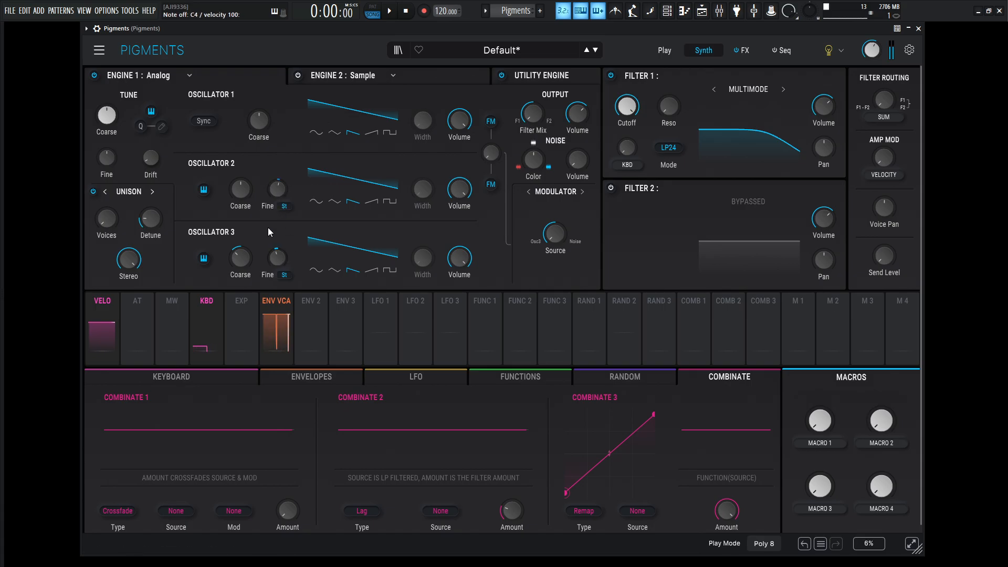
{"action": "mouse_move", "coordinate": [241, 186]}
{"action": "key", "text": "q"}
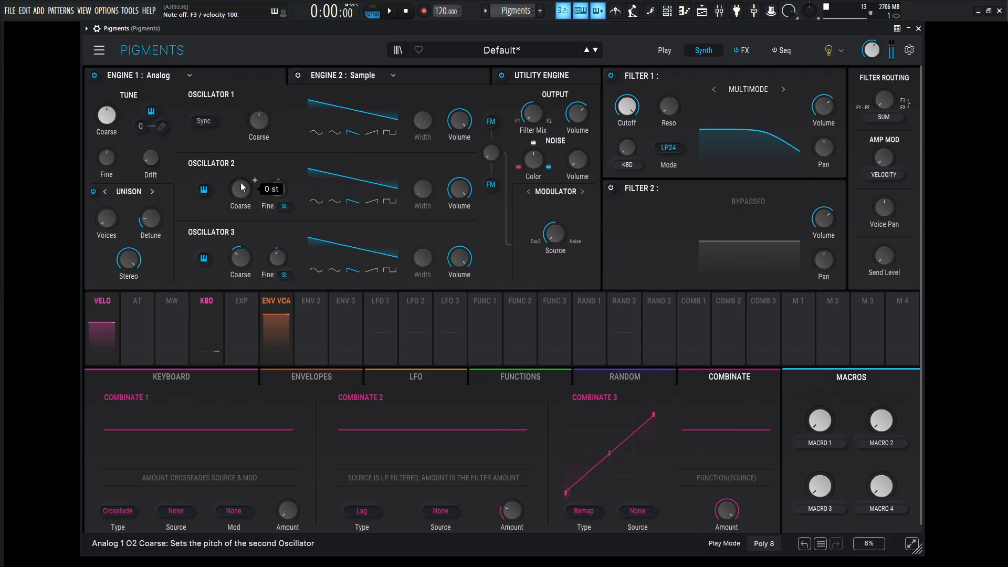
{"action": "key", "text": "v"}
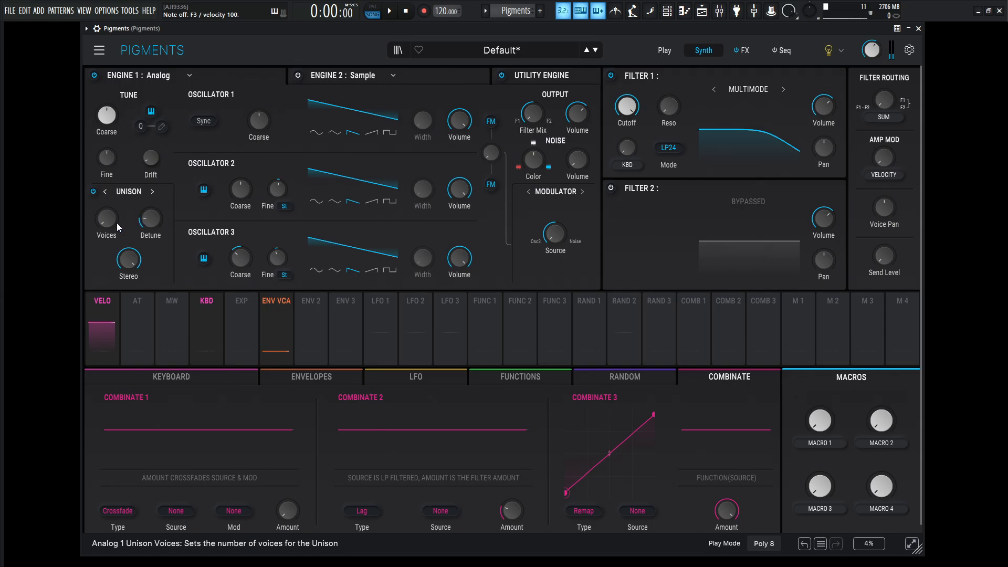
Step: Set the Engine 1 unison voices to 4 and play a test note
{"action": "key", "text": "v"}
{"action": "mouse_move", "coordinate": [109, 223]}
{"action": "left_mouse_down"}
{"action": "mouse_move", "coordinate": [108, 209]}
{"action": "mouse_move", "coordinate": [120, 210]}
{"action": "left_mouse_up"}
{"action": "key", "text": "h"}
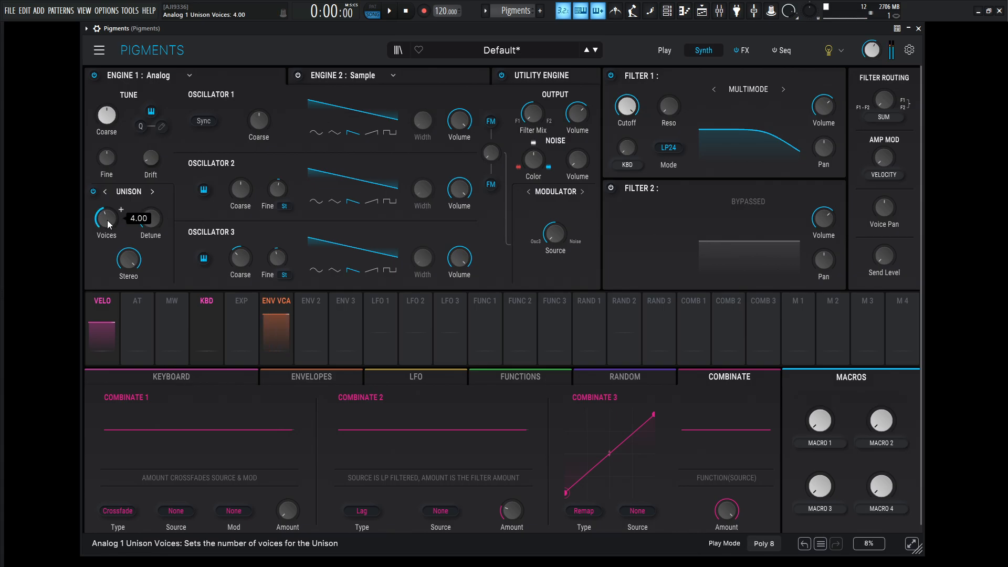
Step: Set oscillator 3's coarse pitch to -12 st and play several test notes
{"action": "left_click_drag", "start_coordinate": [241, 257], "coordinate": [241, 265]}
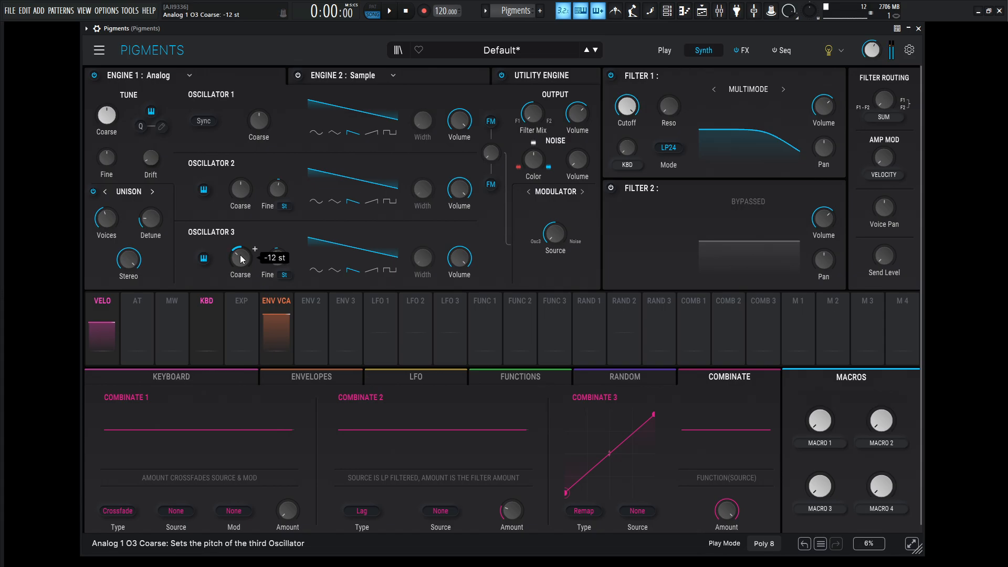
{"action": "key", "text": "q"}
{"action": "key", "text": "2"}
{"action": "key", "text": "v"}
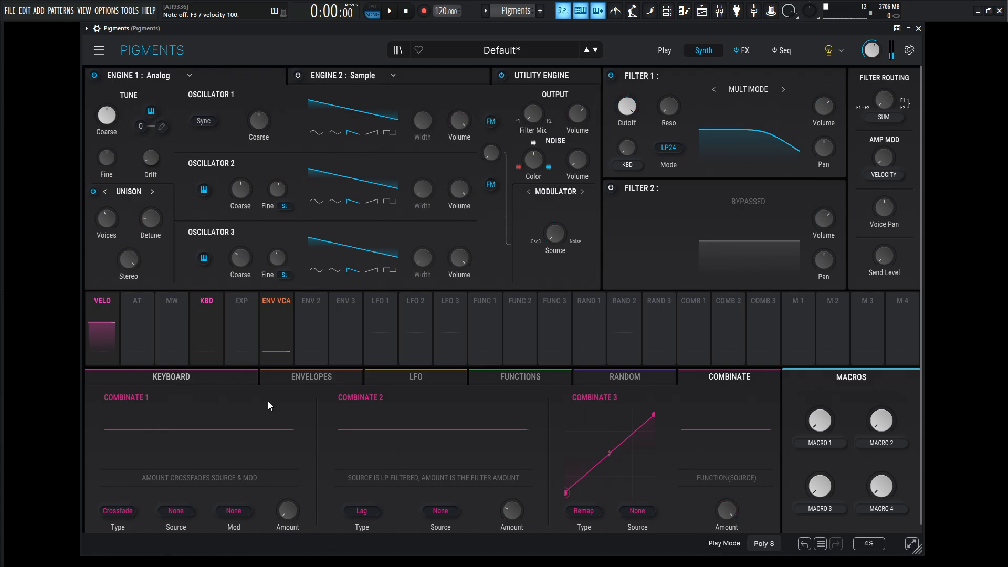
Step: Show the envelopes, fine-tune the Env VCA release time and audition it
{"action": "left_click", "coordinate": [220, 378]}
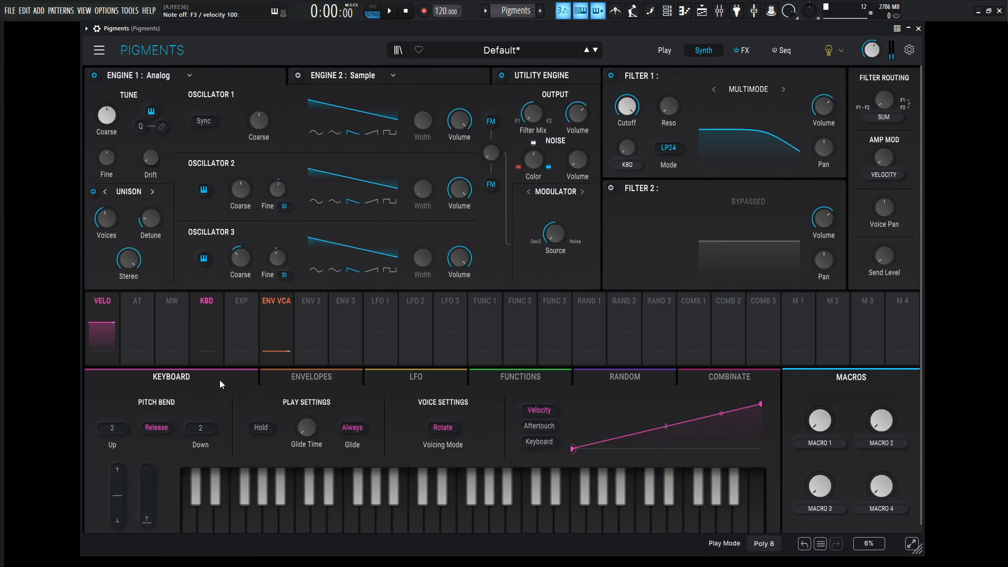
{"action": "left_click", "coordinate": [325, 382]}
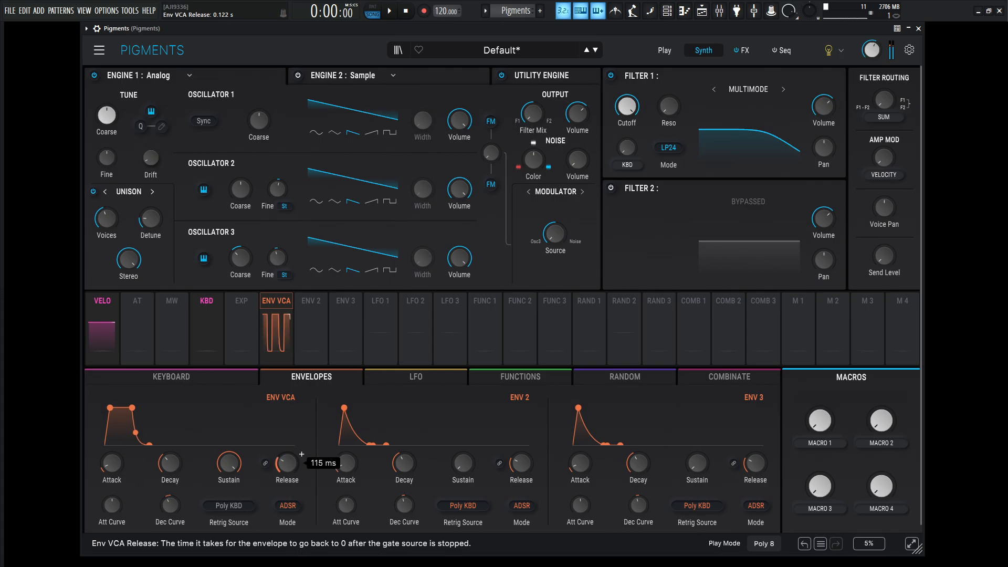
{"action": "left_click_drag", "start_coordinate": [287, 463], "coordinate": [288, 467]}
{"action": "key", "text": "v"}
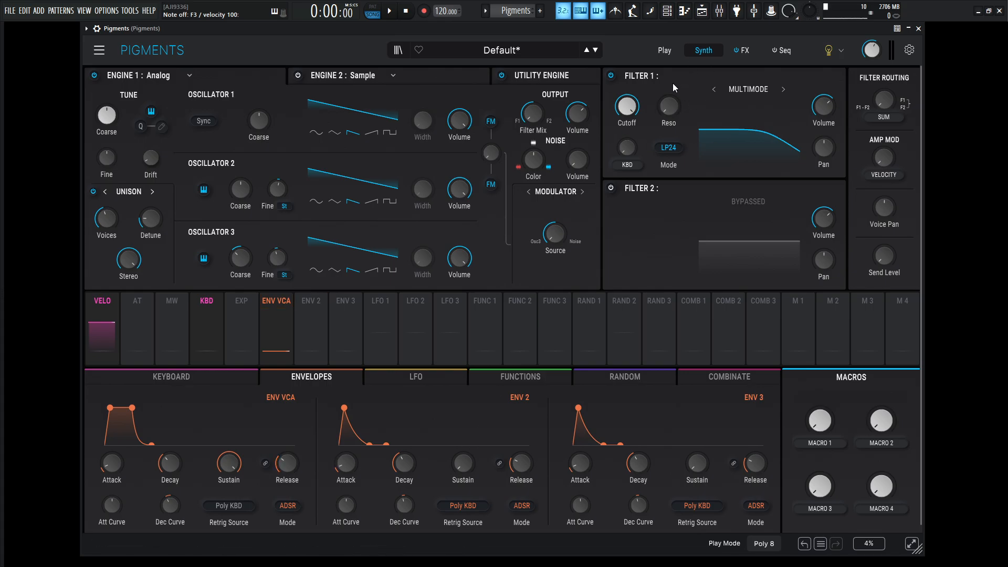
Step: Lower Filter 1's cutoff to about 286 Hz and assign Env 2 to modulate it
{"action": "left_click_drag", "start_coordinate": [627, 106], "coordinate": [626, 144]}
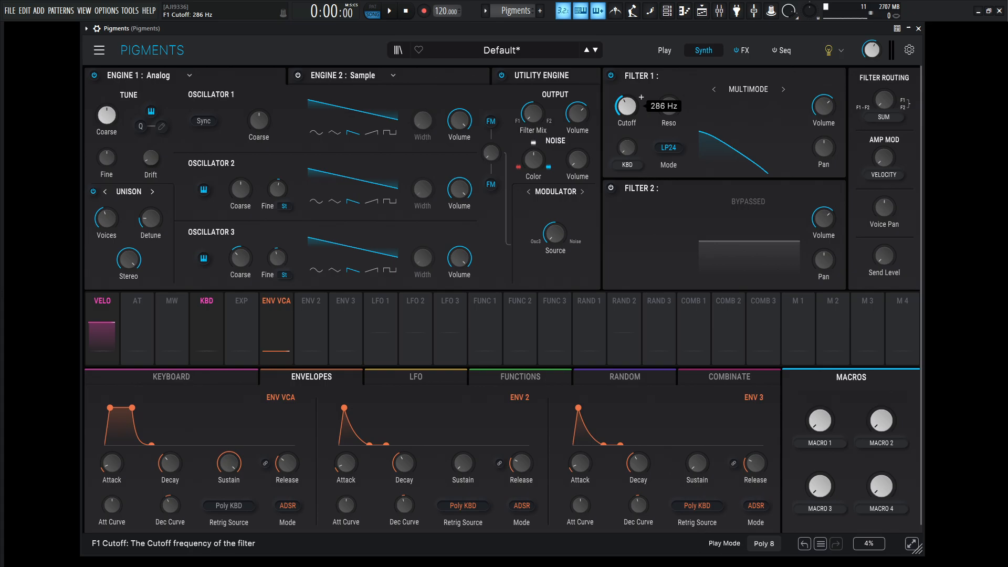
{"action": "left_click_drag", "start_coordinate": [312, 337], "coordinate": [627, 112]}
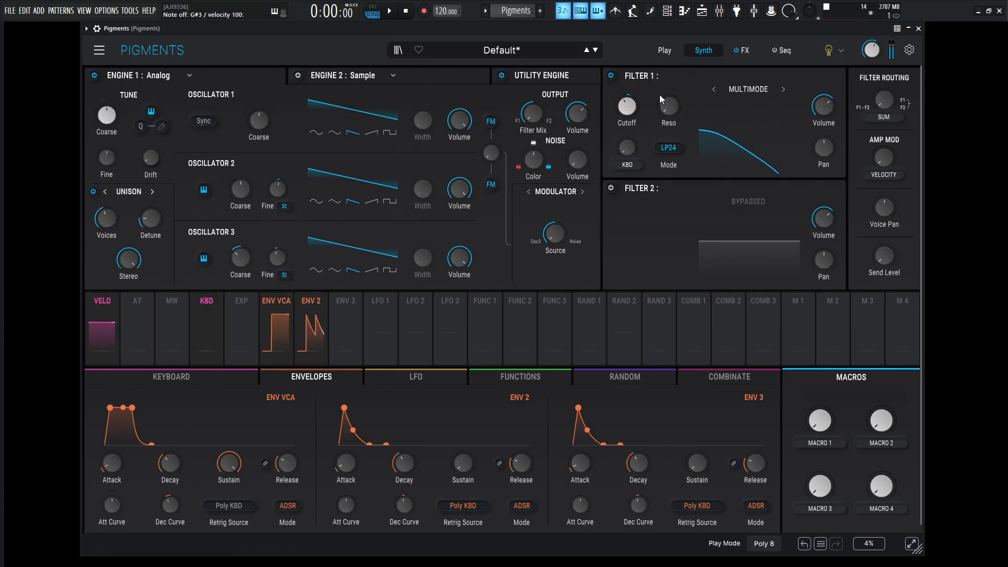
Step: Raise Filter 1's resonance and switch the filter type to MS-20
{"action": "left_click_drag", "start_coordinate": [667, 104], "coordinate": [667, 83]}
{"action": "left_click", "coordinate": [782, 89]}
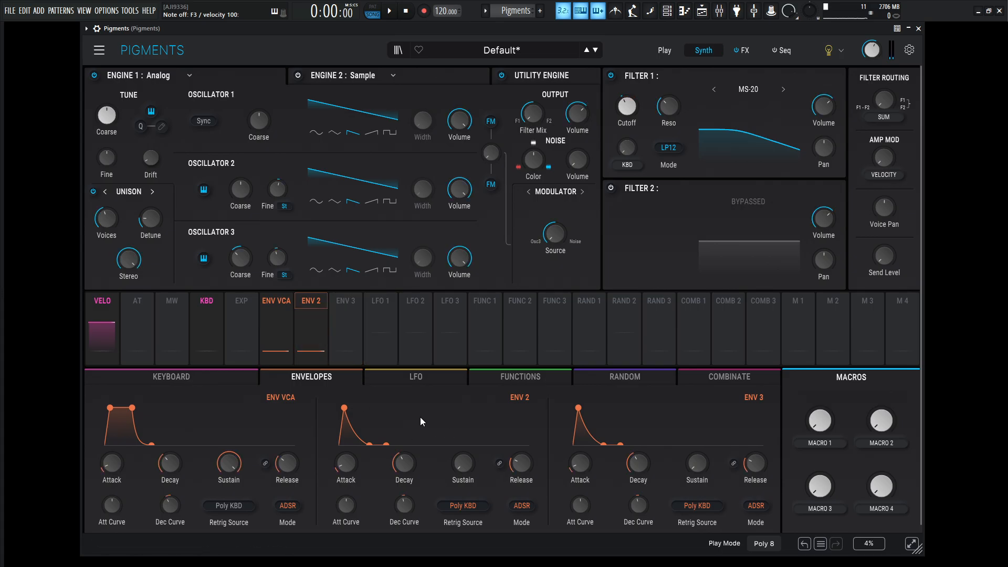
Step: Reset the Env 2 modulation amount on Filter 1's cutoff to 0.00
{"action": "mouse_move", "coordinate": [629, 101]}
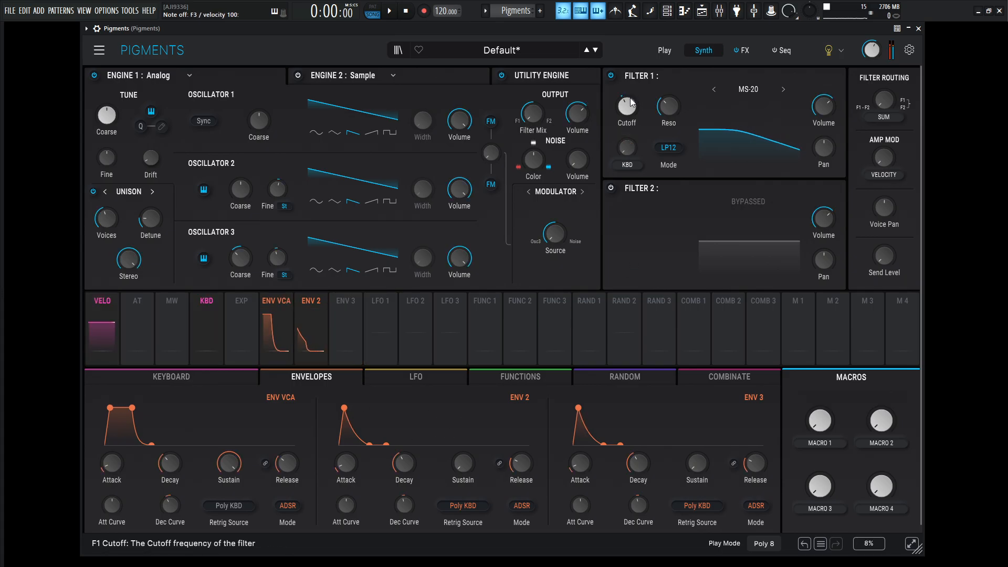
{"action": "double_click", "coordinate": [627, 141]}
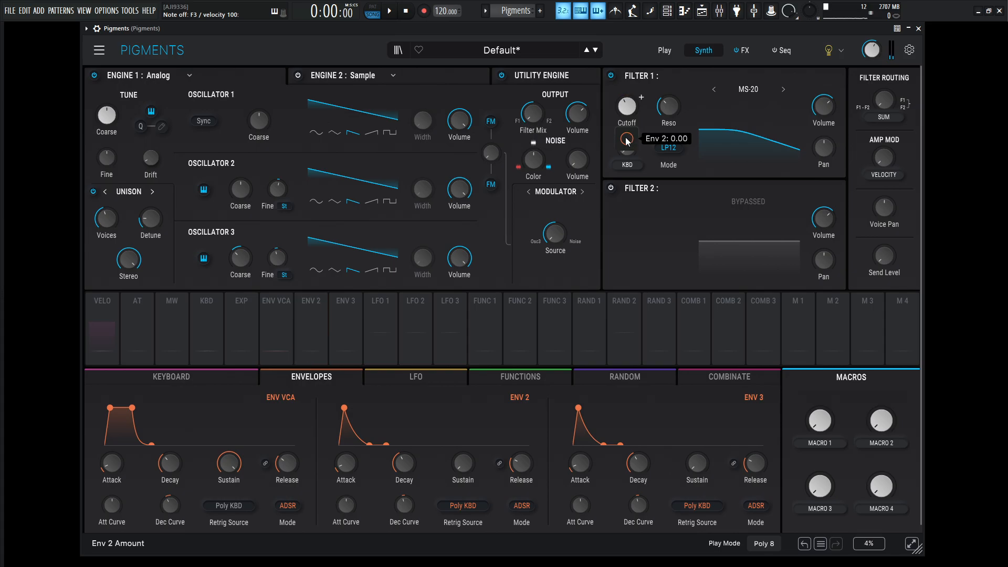
Step: Set Combinate 1's source to LFO 1
{"action": "left_click", "coordinate": [731, 381]}
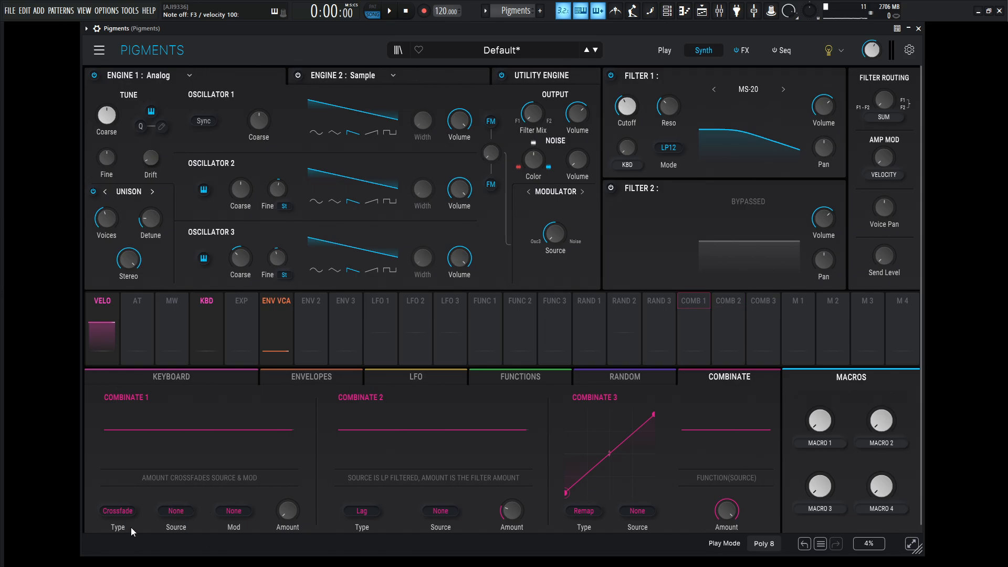
{"action": "left_click", "coordinate": [187, 514]}
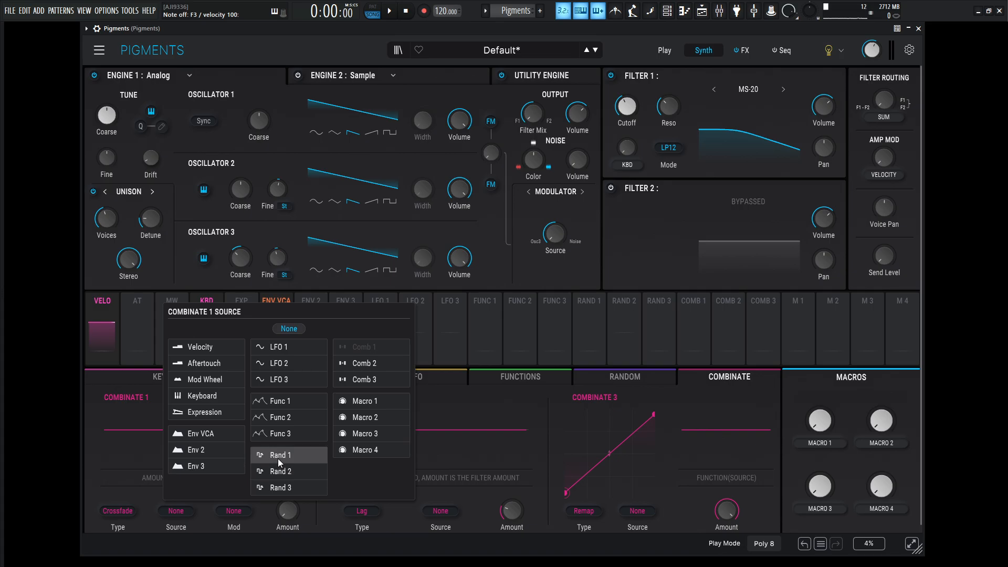
{"action": "left_click", "coordinate": [293, 351]}
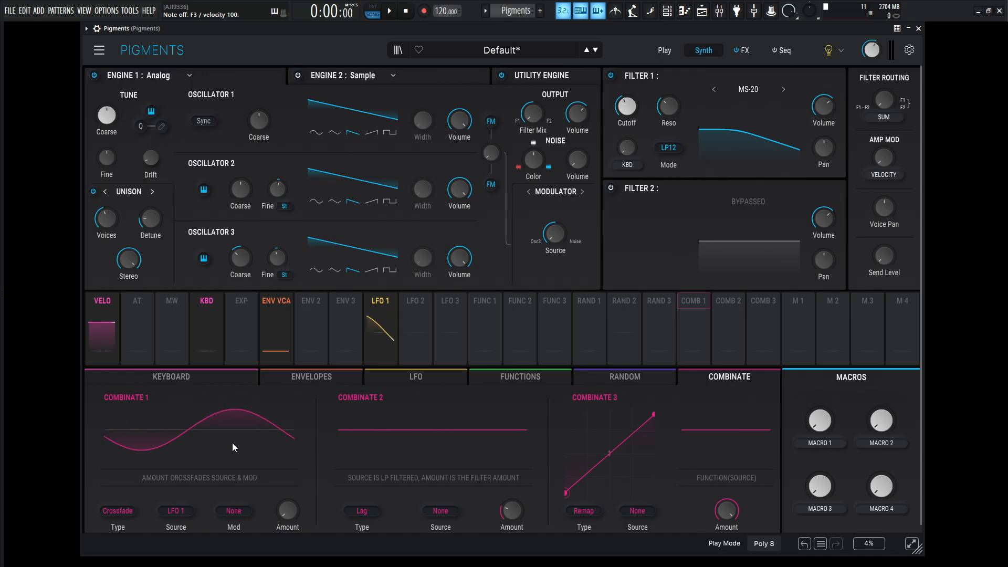
Step: Assign Comb 1 to modulate Filter 1's cutoff and raise the cutoff
{"action": "left_click_drag", "start_coordinate": [701, 352], "coordinate": [640, 154]}
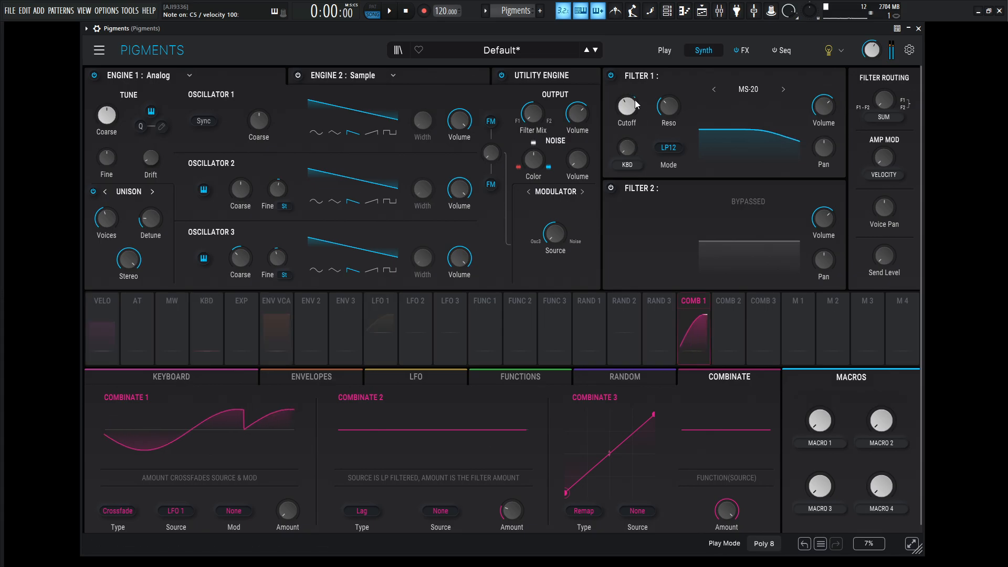
{"action": "left_click_drag", "start_coordinate": [633, 101], "coordinate": [633, 85]}
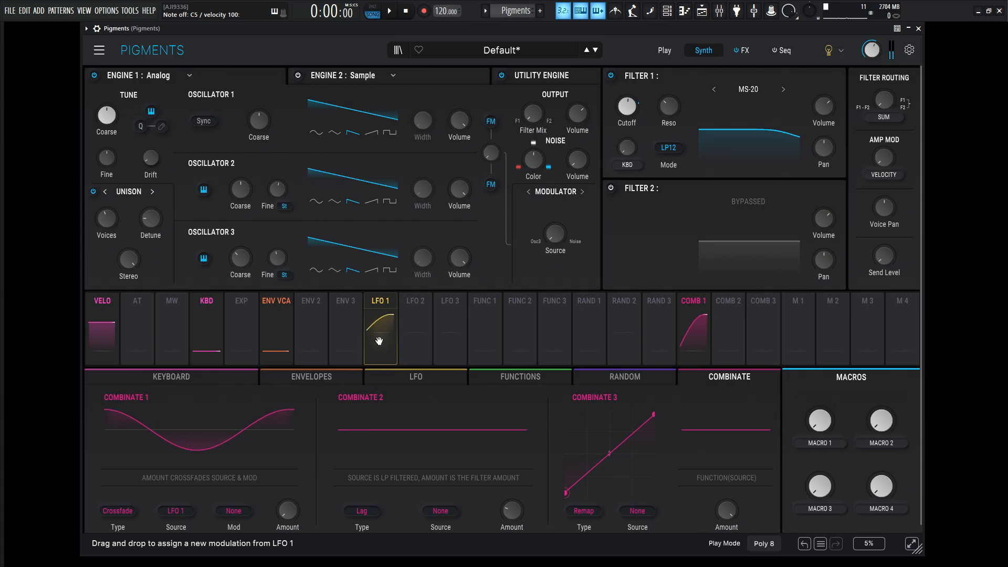
Step: Switch LFO 1's rate to tempo sync, increase the rate slightly and play test notes
{"action": "left_click", "coordinate": [418, 381]}
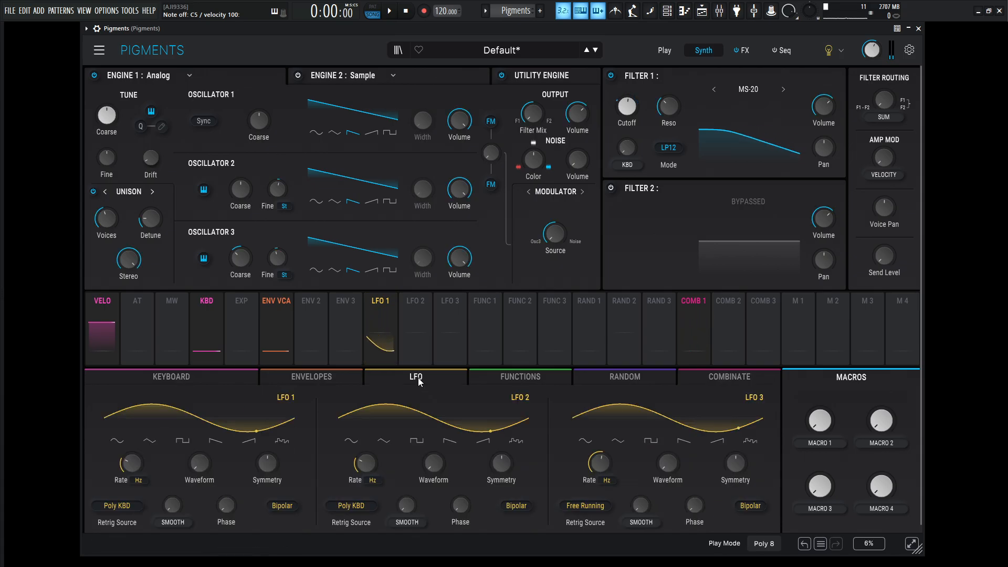
{"action": "left_click", "coordinate": [142, 481]}
{"action": "left_click", "coordinate": [144, 414]}
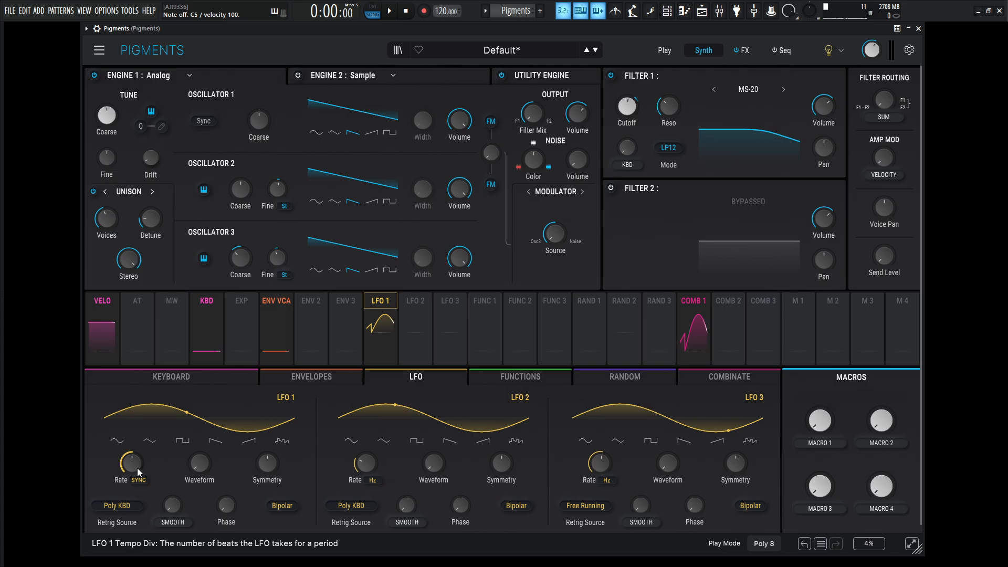
{"action": "left_click_drag", "start_coordinate": [132, 463], "coordinate": [133, 457]}
{"action": "key", "text": "z"}
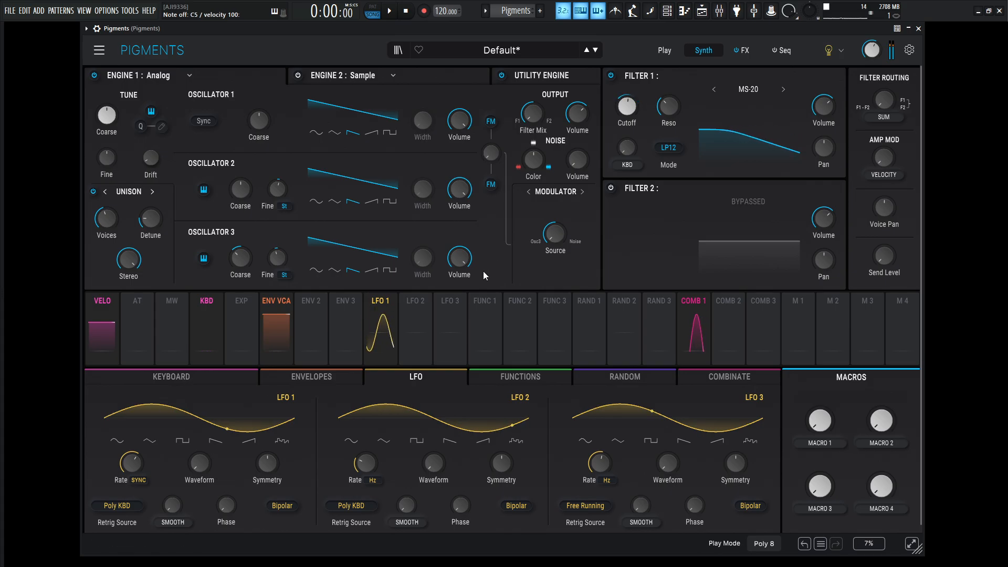
Step: Switch LFO 1's polarity to Unipolar and check its effect on Filter 1's cutoff modulation
{"action": "left_click_drag", "start_coordinate": [662, 116], "coordinate": [663, 110]}
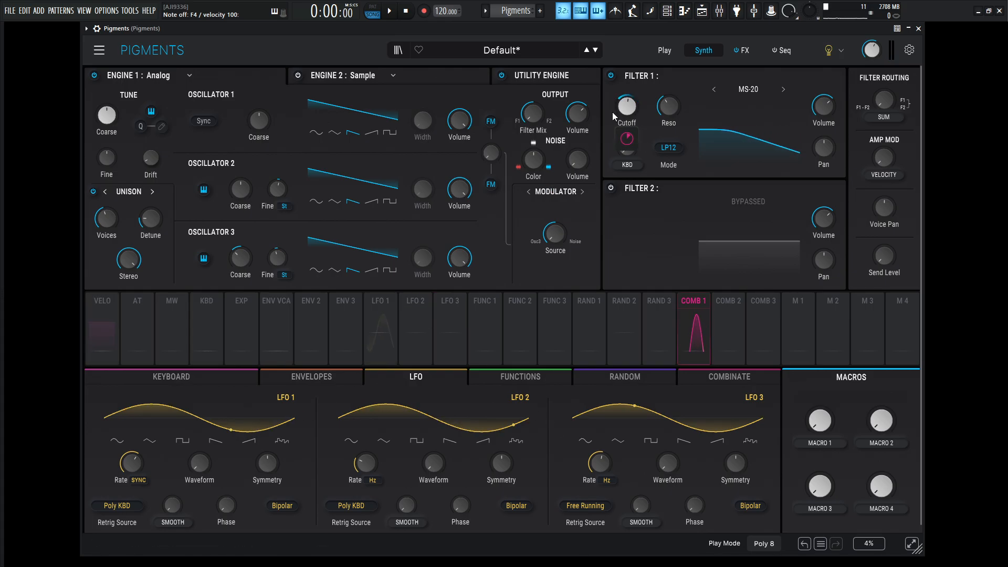
{"action": "mouse_move", "coordinate": [623, 109]}
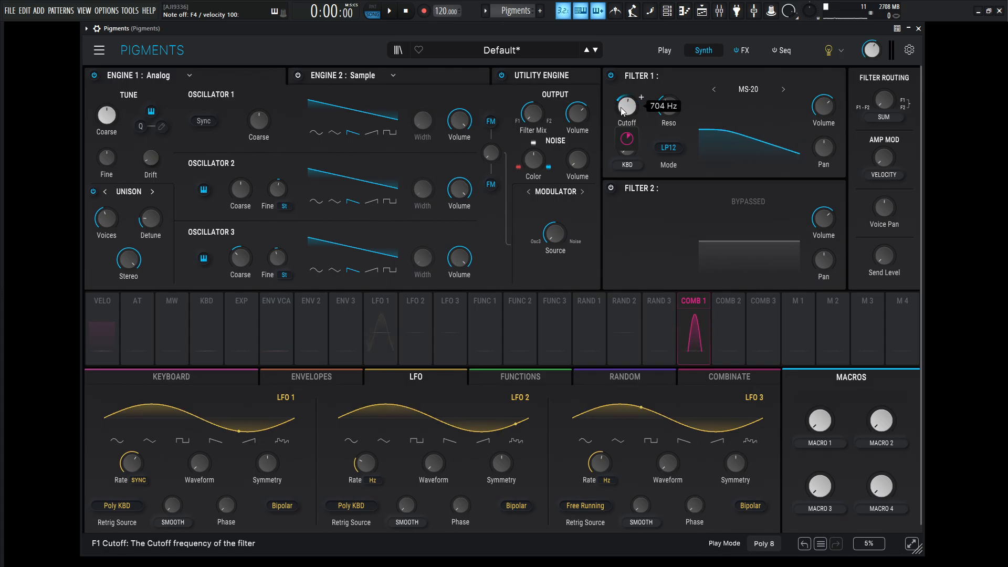
{"action": "left_click", "coordinate": [280, 506]}
{"action": "mouse_move", "coordinate": [633, 105]}
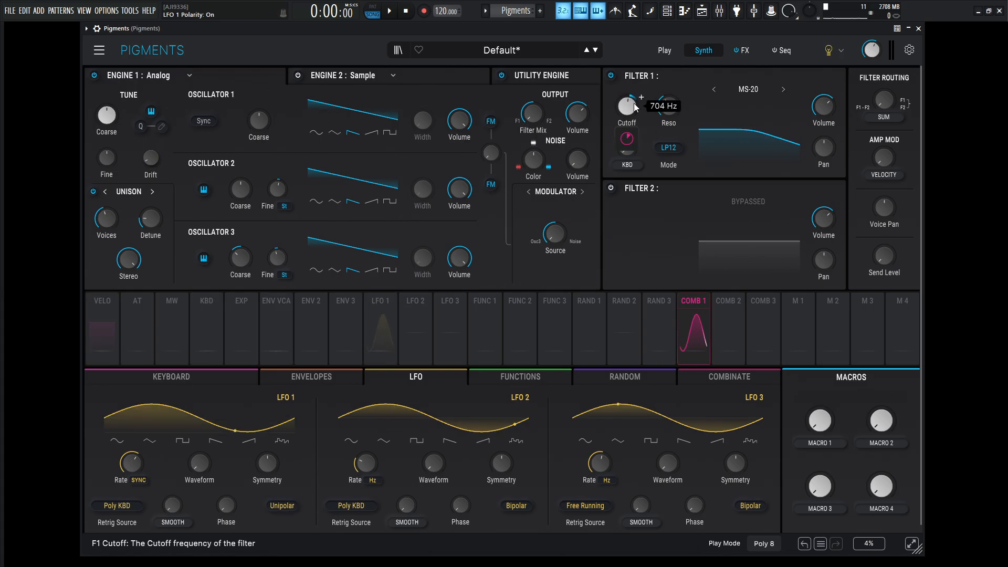
Step: Switch LFO 2's rate to tempo sync, adjust the rate and give it a descending sawtooth waveform
{"action": "key", "text": "z"}
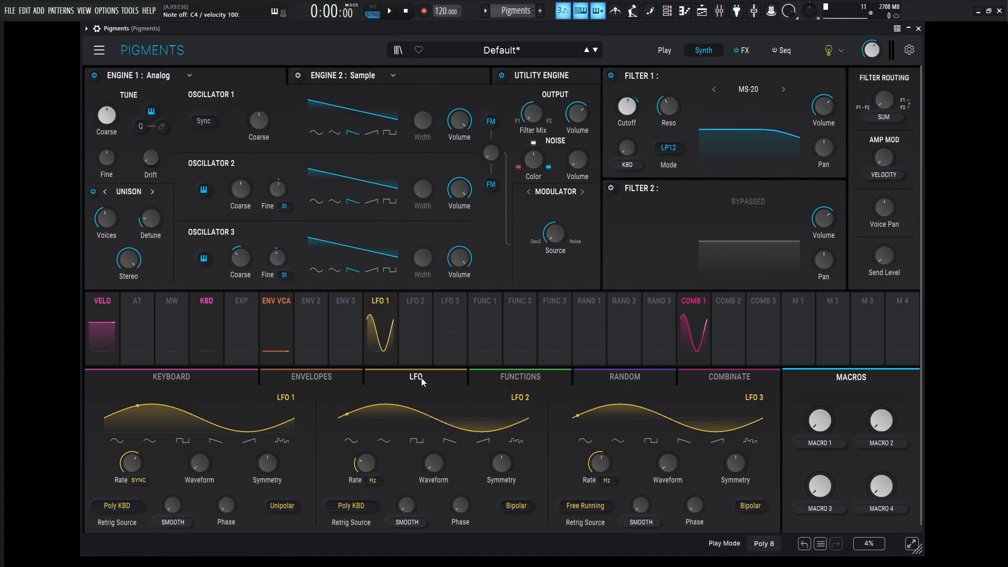
{"action": "left_click", "coordinate": [373, 482]}
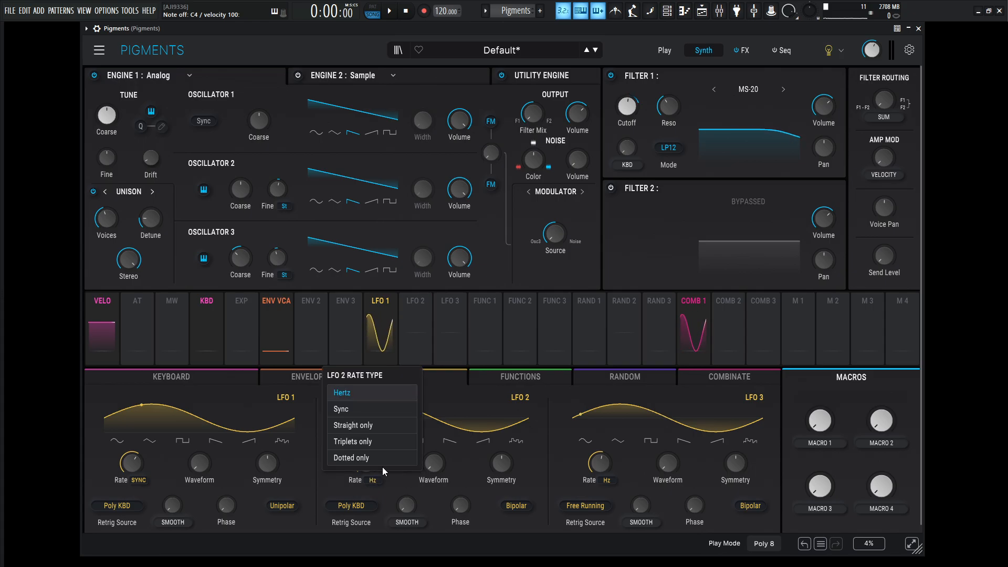
{"action": "left_click", "coordinate": [358, 408]}
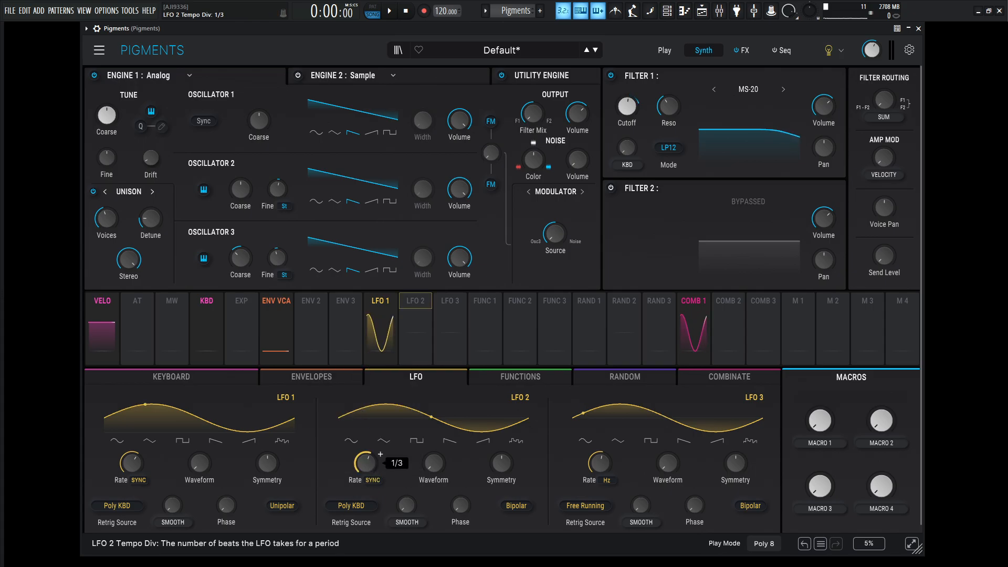
{"action": "left_click_drag", "start_coordinate": [366, 462], "coordinate": [366, 470]}
{"action": "left_click", "coordinate": [451, 443]}
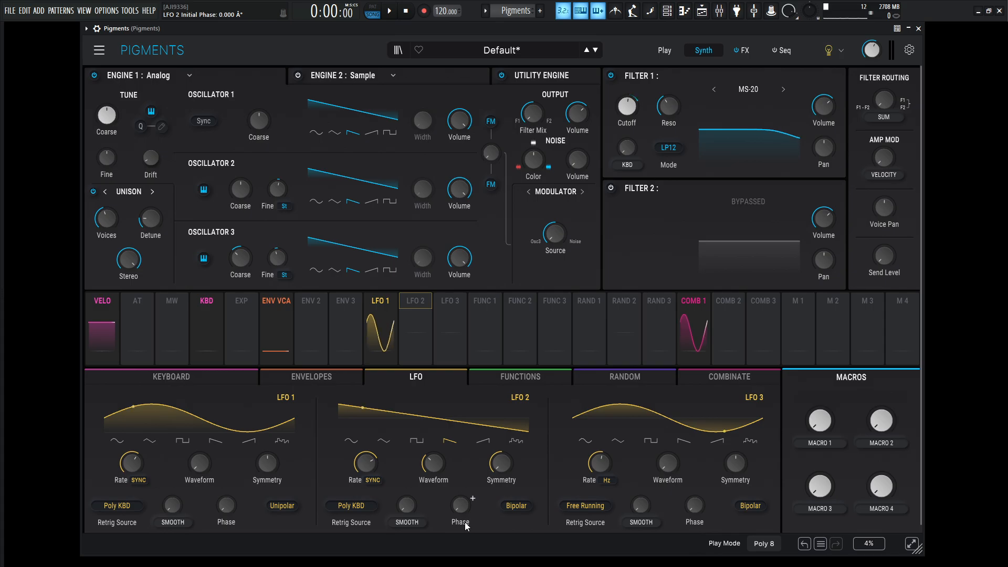
Step: Set Combinate 1's mod input to LFO 2, raise its amount to about 0.41 and play test notes
{"action": "left_click", "coordinate": [703, 378]}
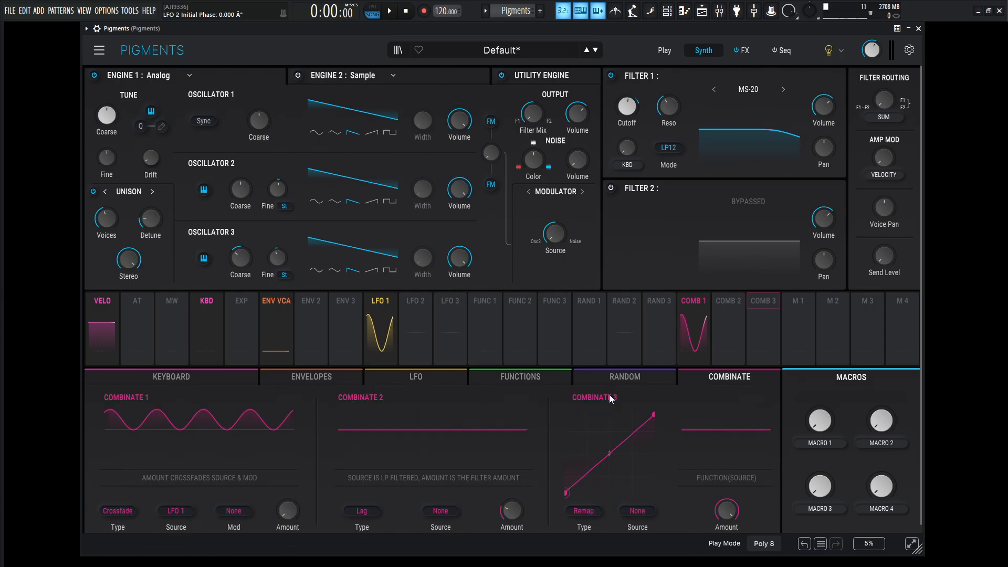
{"action": "left_click", "coordinate": [235, 511]}
{"action": "left_click", "coordinate": [364, 367]}
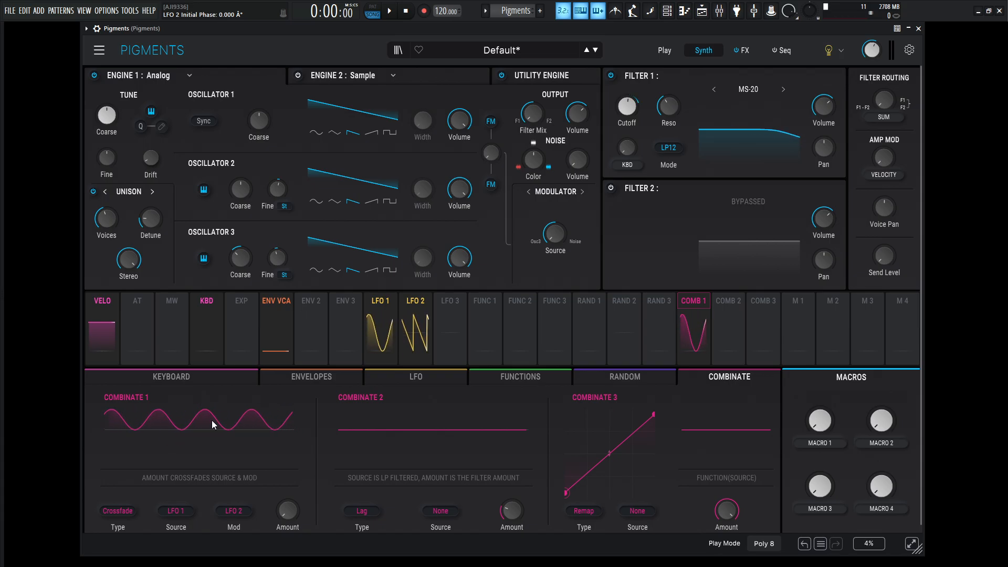
{"action": "left_click_drag", "start_coordinate": [291, 509], "coordinate": [291, 475]}
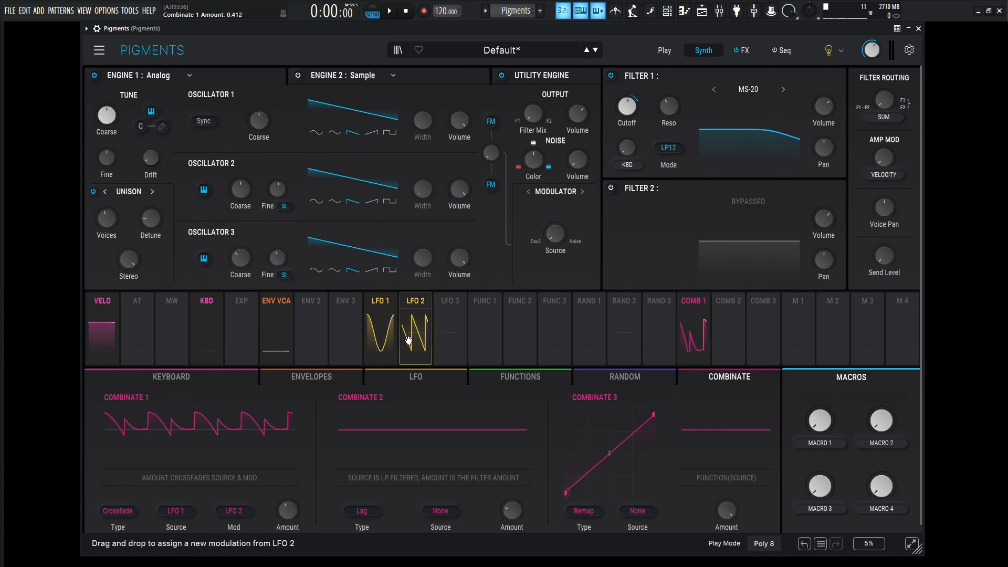
{"action": "key", "text": "z"}
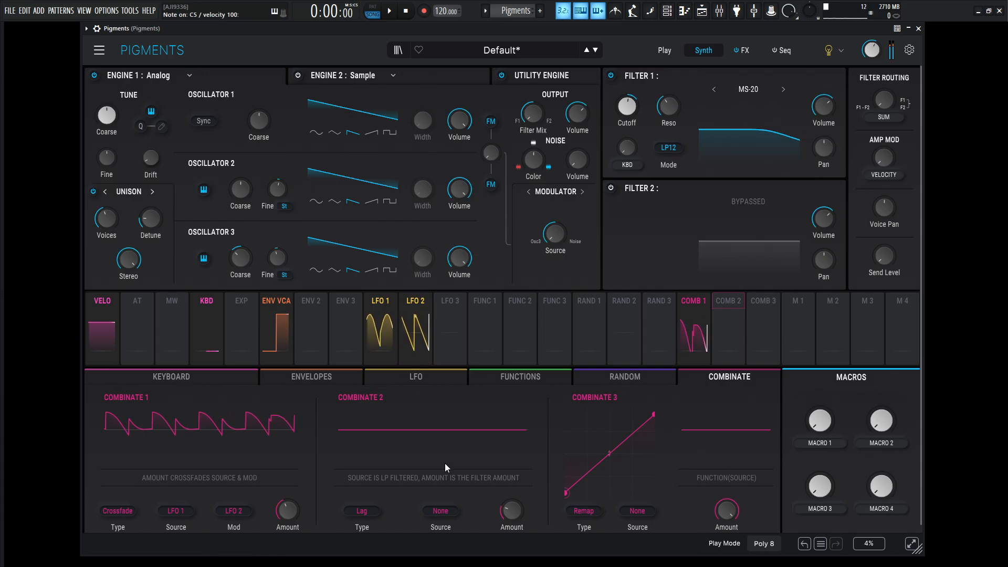
{"action": "key", "text": "h"}
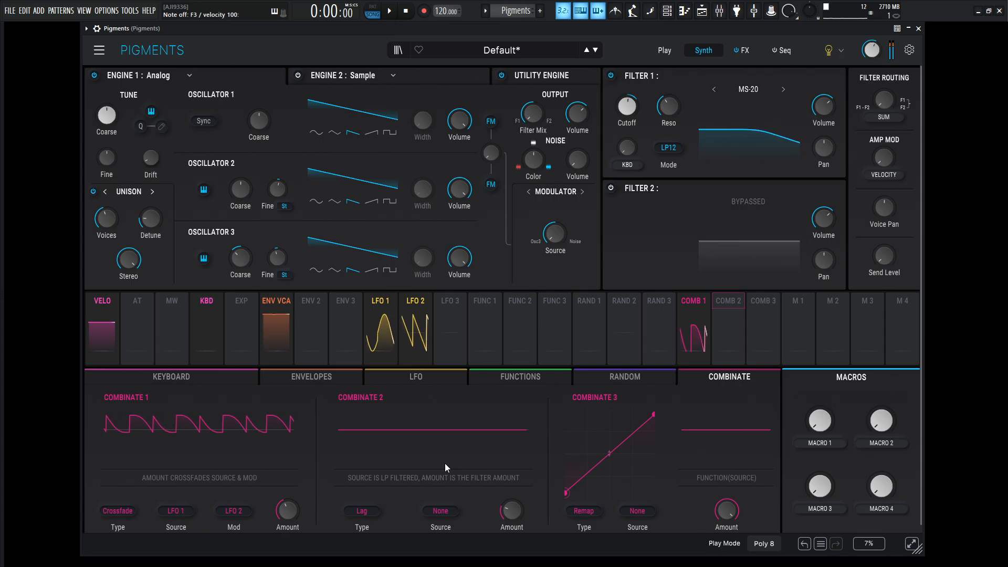
{"action": "key", "text": "j"}
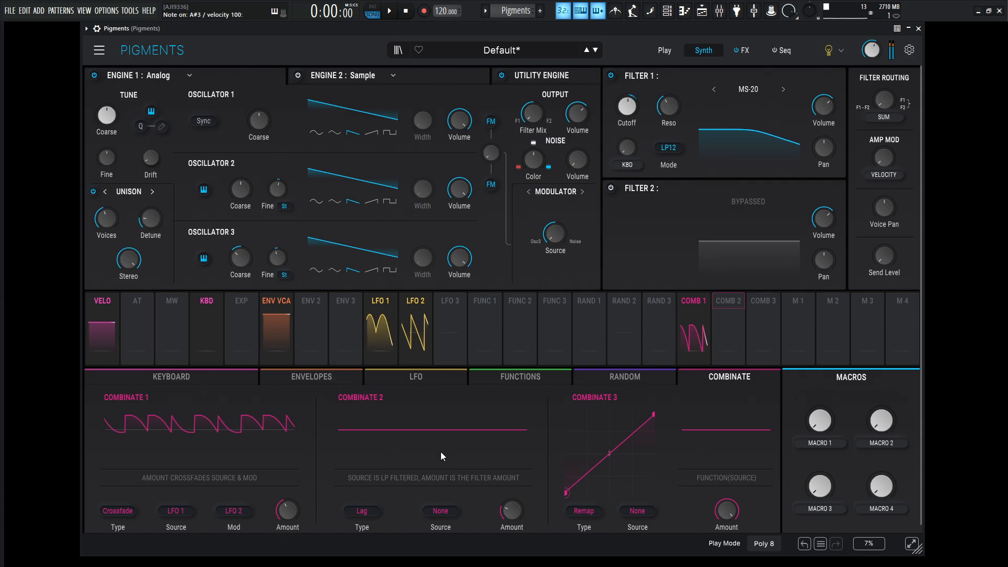
Step: Set LFO 1's rate type to Straight only, slow its rate down and play a test note
{"action": "left_click", "coordinate": [420, 377]}
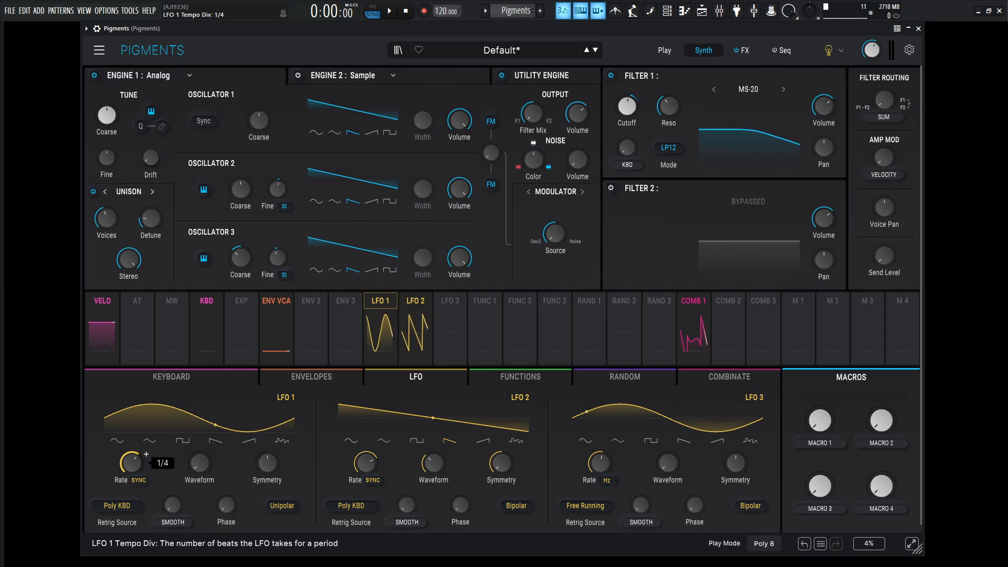
{"action": "left_click", "coordinate": [139, 479]}
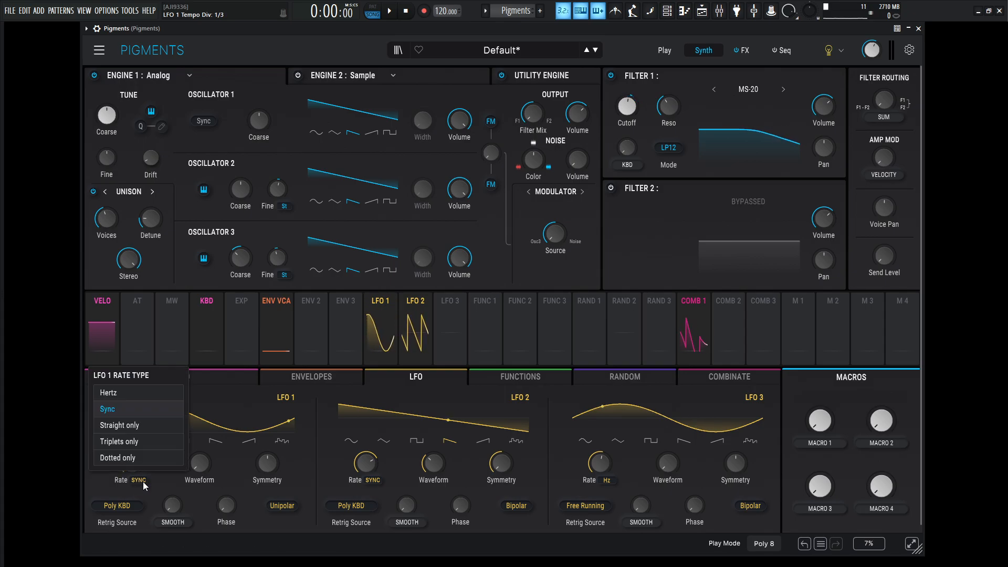
{"action": "left_click", "coordinate": [136, 427]}
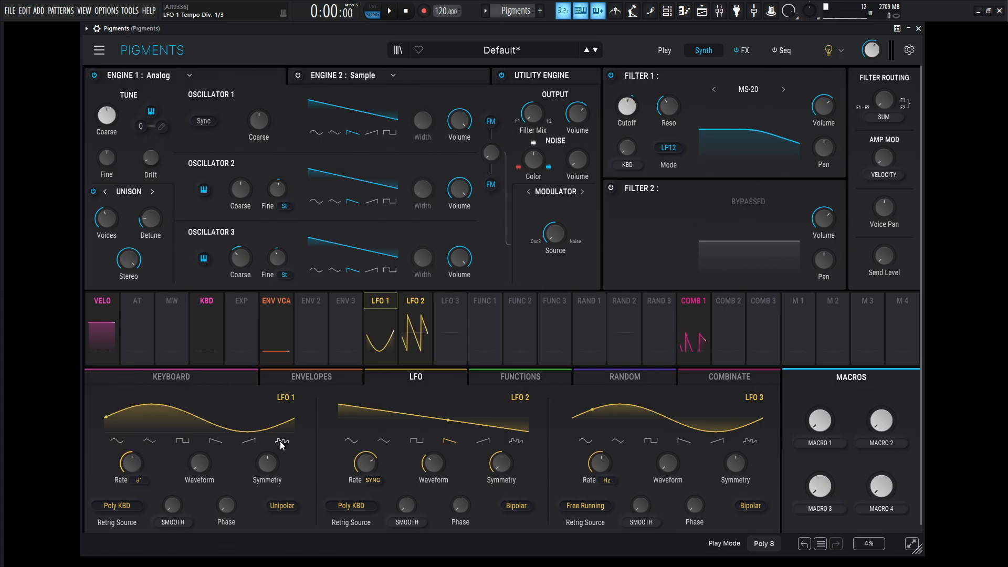
{"action": "key", "text": "z"}
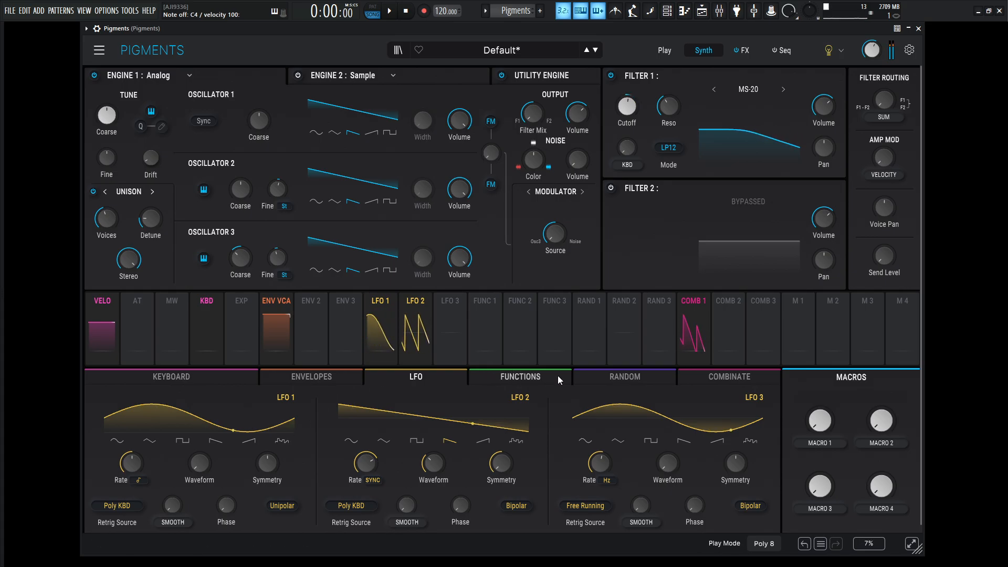
Step: Sweep Combinate 1's crossfade amount between 0 and 1.00, settle on a partial blend and play test notes
{"action": "left_click", "coordinate": [717, 376]}
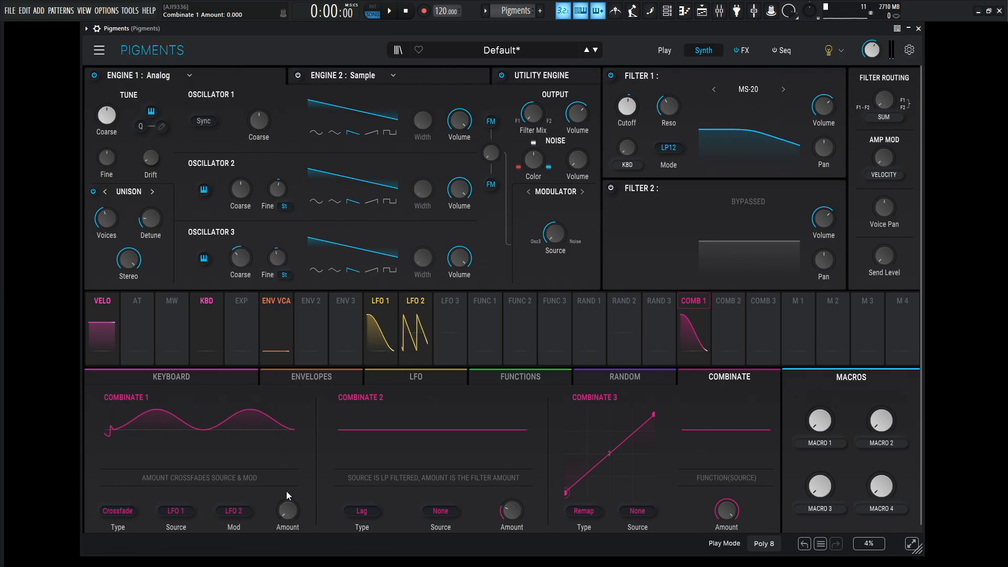
{"action": "mouse_move", "coordinate": [288, 509]}
{"action": "left_mouse_down"}
{"action": "mouse_move", "coordinate": [287, 498]}
{"action": "mouse_move", "coordinate": [289, 513]}
{"action": "left_mouse_up"}
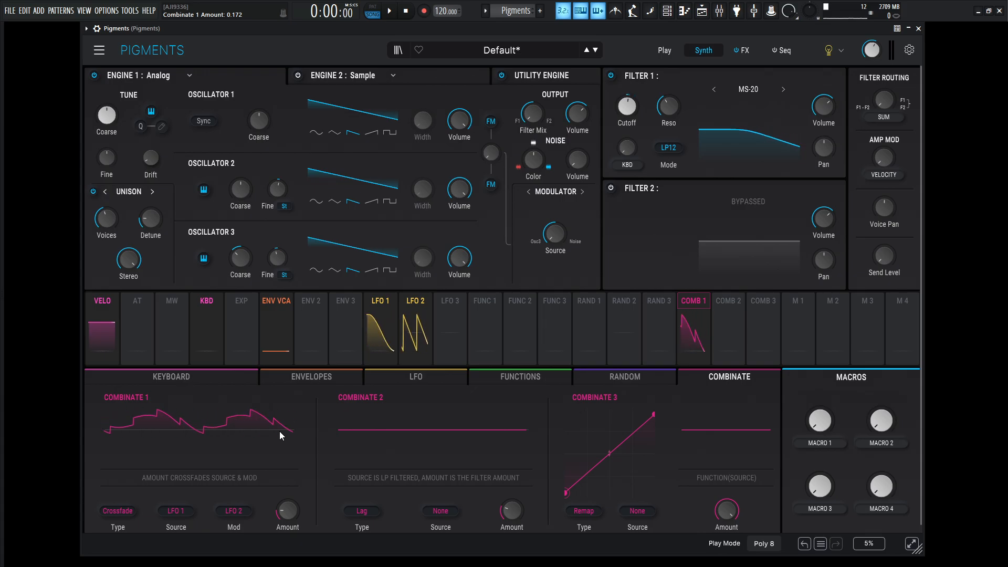
{"action": "left_click", "coordinate": [423, 374]}
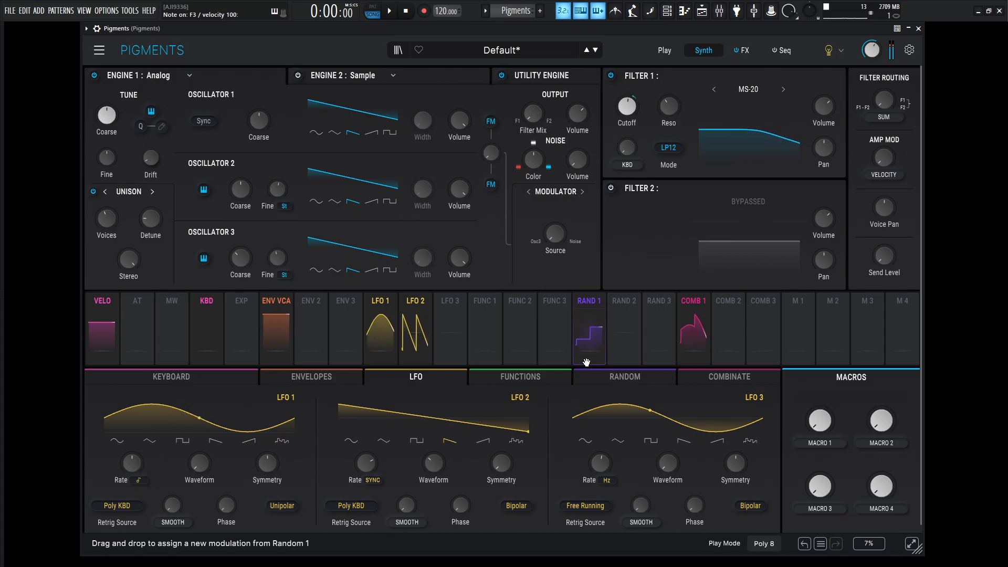
{"action": "left_click", "coordinate": [735, 378]}
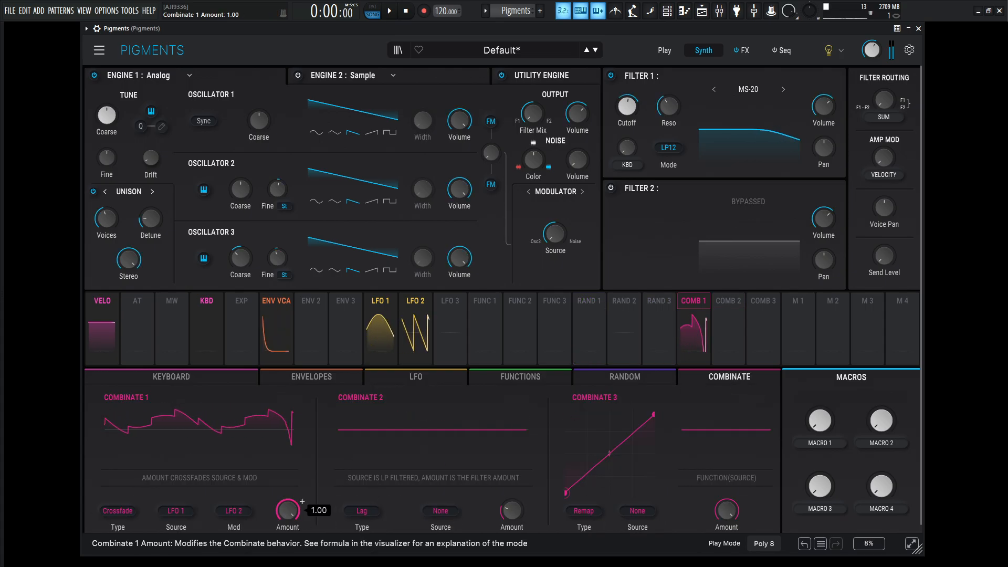
{"action": "left_click_drag", "start_coordinate": [288, 510], "coordinate": [280, 451]}
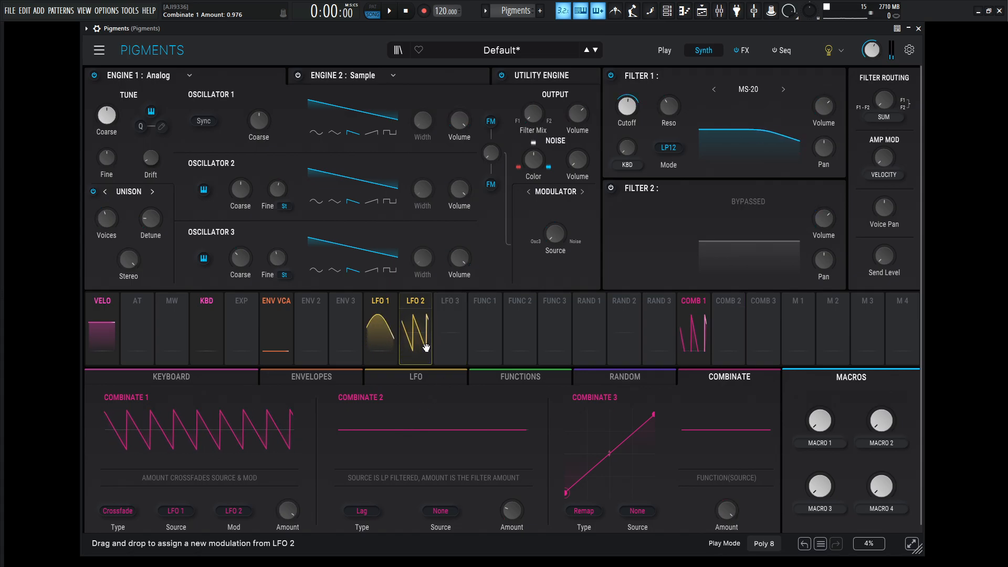
{"action": "left_click_drag", "start_coordinate": [426, 348], "coordinate": [288, 529]}
{"action": "key", "text": "z"}
{"action": "key", "text": "z"}
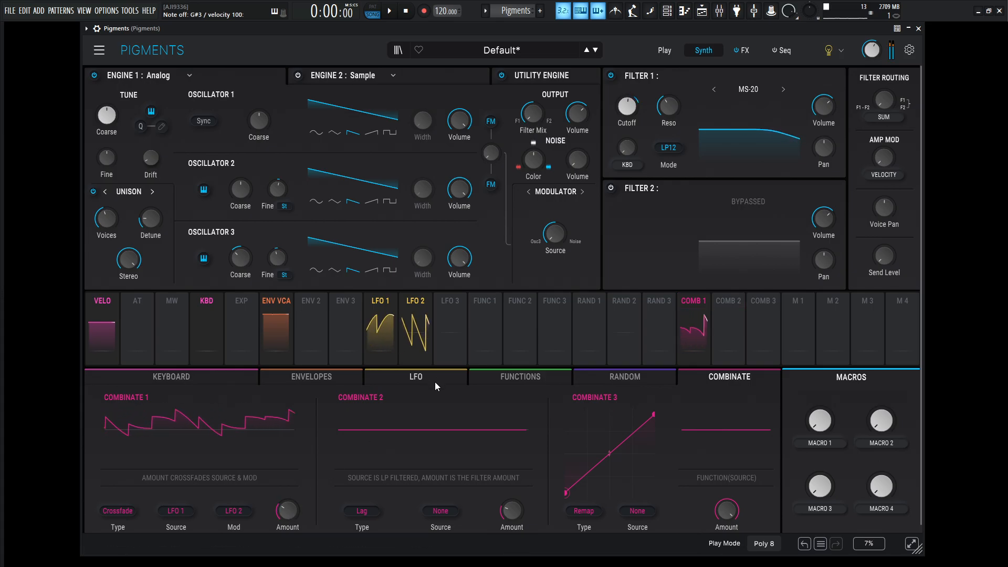
Step: Start playback, set LFO 2's rate type to Triplets only and raise its rate
{"action": "key", "text": "space"}
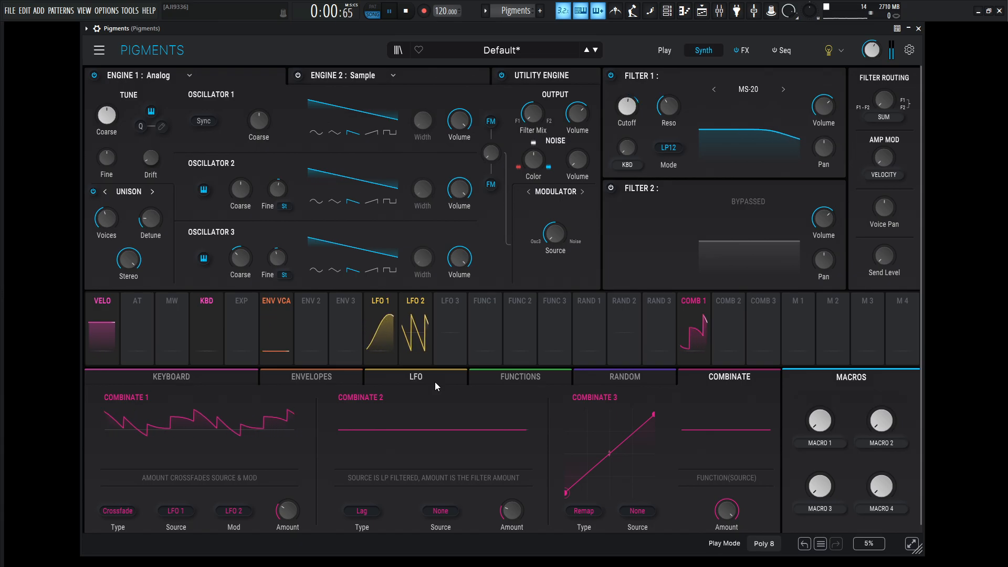
{"action": "mouse_move", "coordinate": [627, 108]}
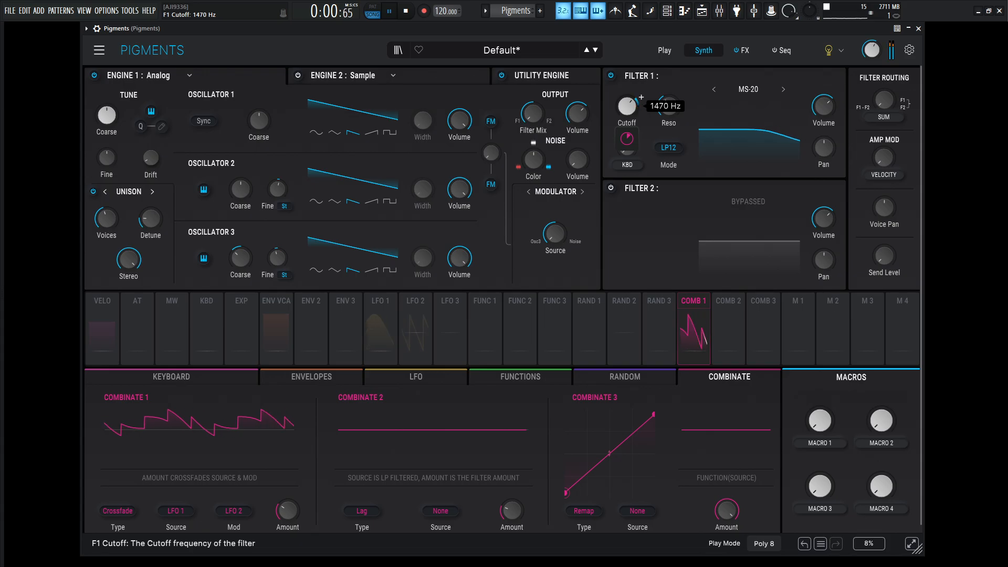
{"action": "left_click", "coordinate": [443, 375]}
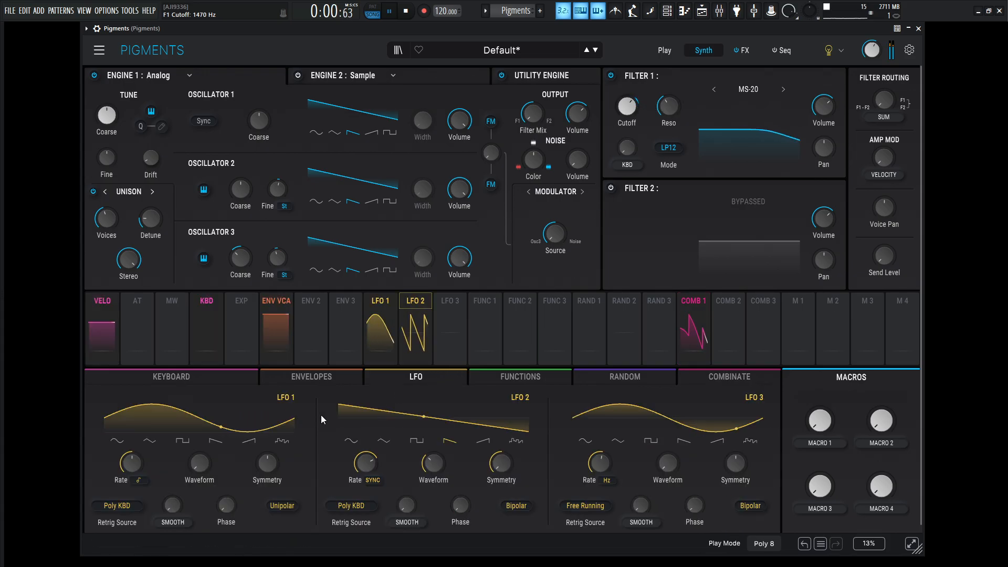
{"action": "left_click", "coordinate": [373, 480]}
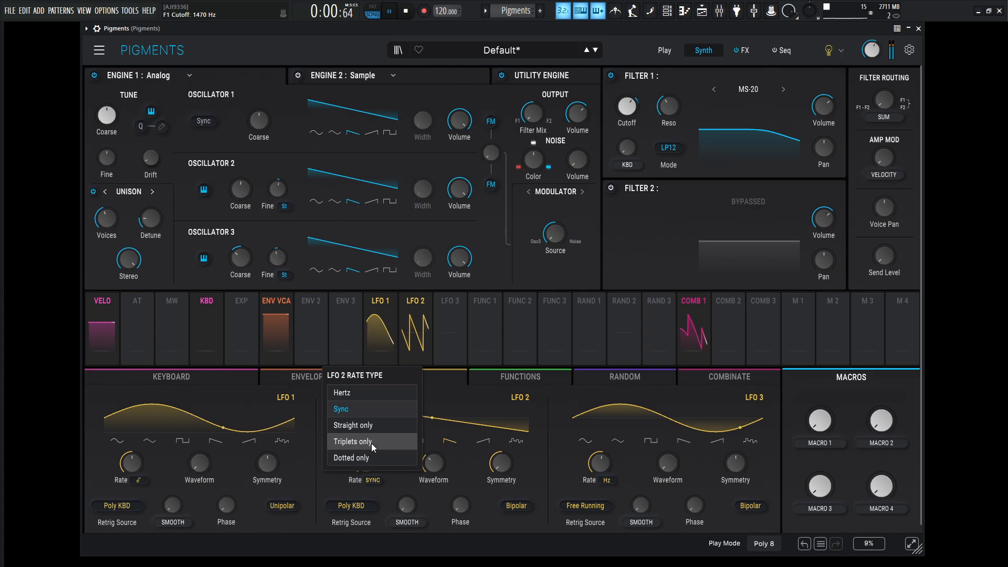
{"action": "left_click", "coordinate": [370, 441]}
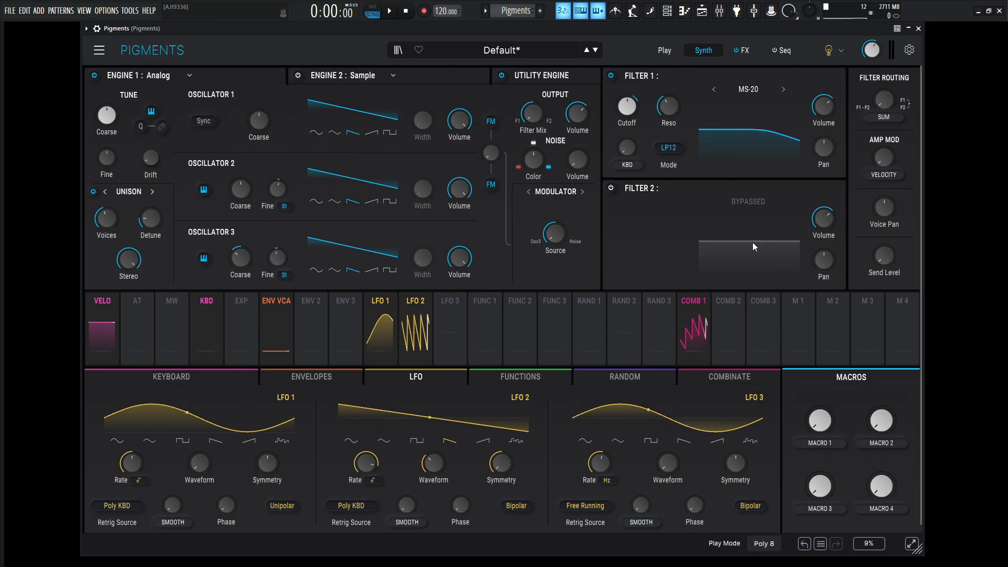
Step: Change Combinate 1's type to Sum and play a test note
{"action": "left_click", "coordinate": [694, 328]}
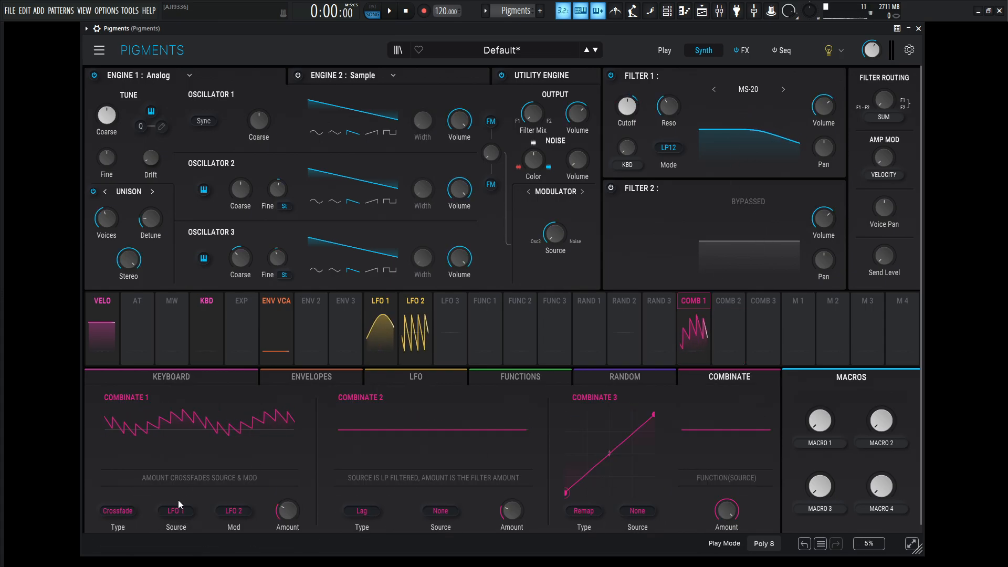
{"action": "left_click", "coordinate": [121, 513]}
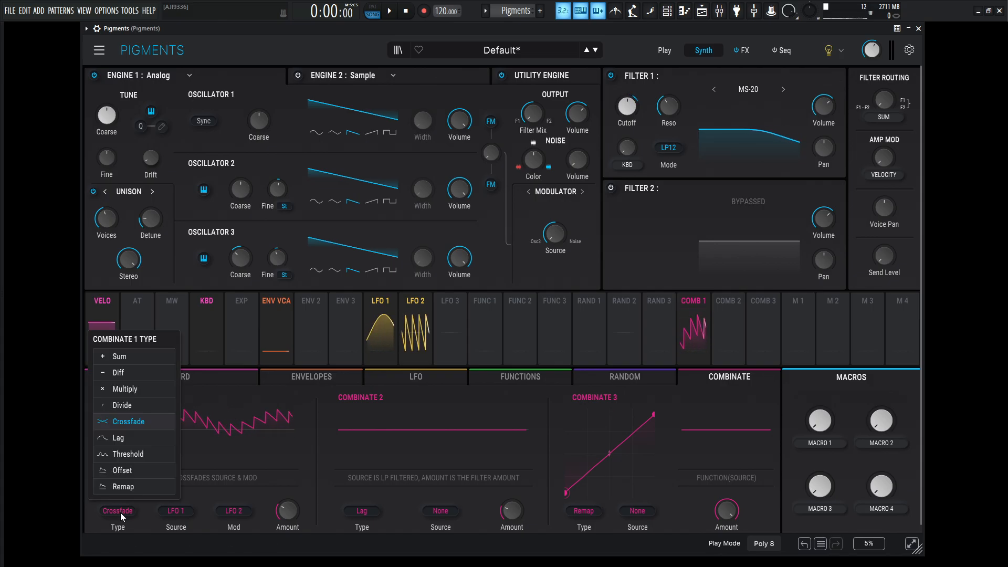
{"action": "left_click", "coordinate": [126, 356]}
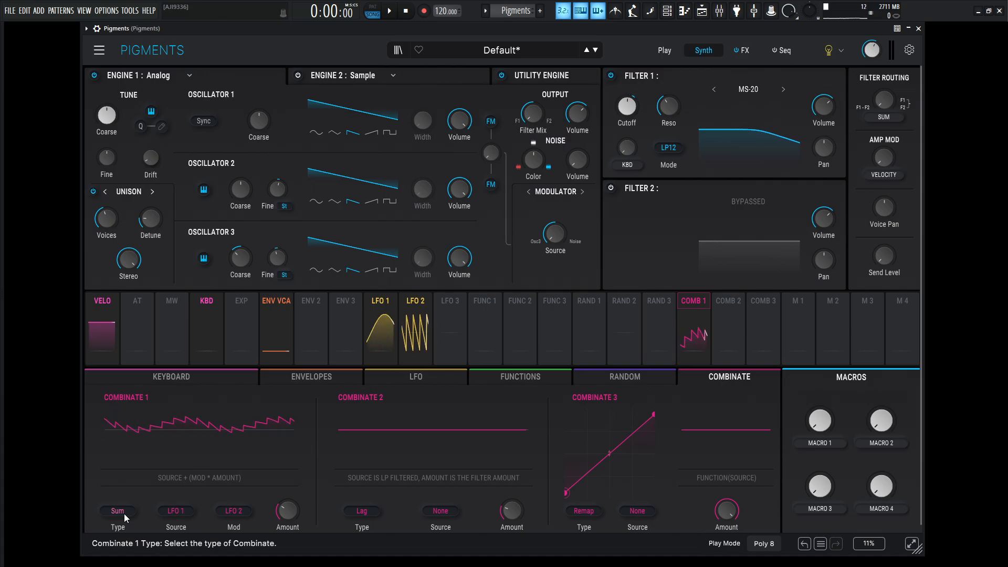
{"action": "key", "text": "z"}
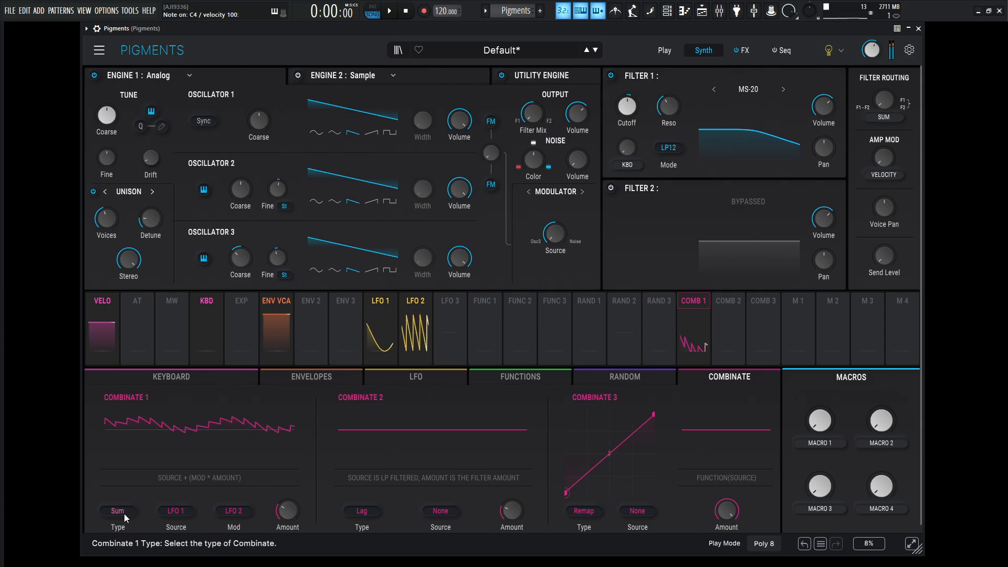
Step: Change Combinate 1's type to Diff and raise its amount to 0.668
{"action": "left_click", "coordinate": [121, 511]}
{"action": "left_click", "coordinate": [137, 374]}
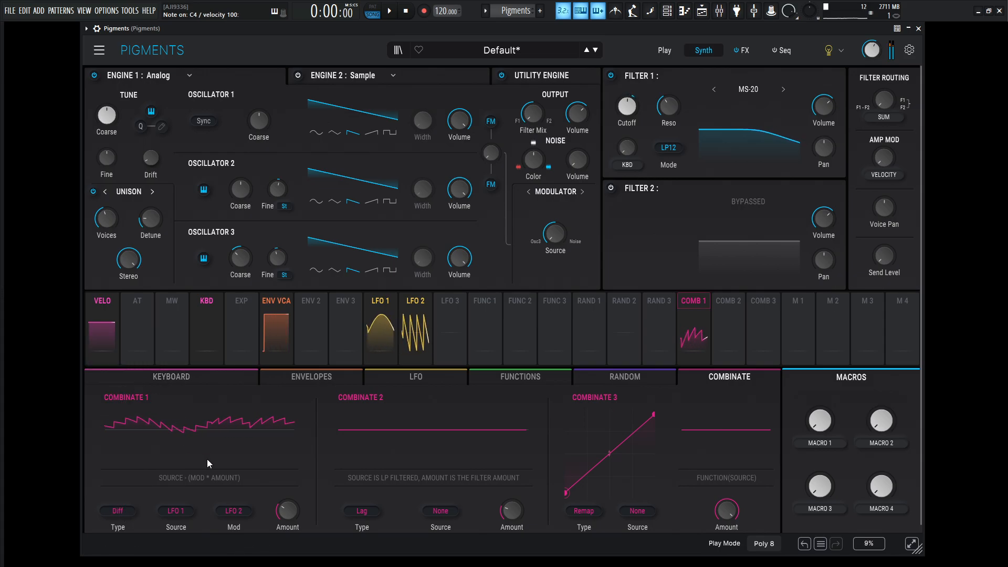
{"action": "left_click_drag", "start_coordinate": [291, 520], "coordinate": [291, 483]}
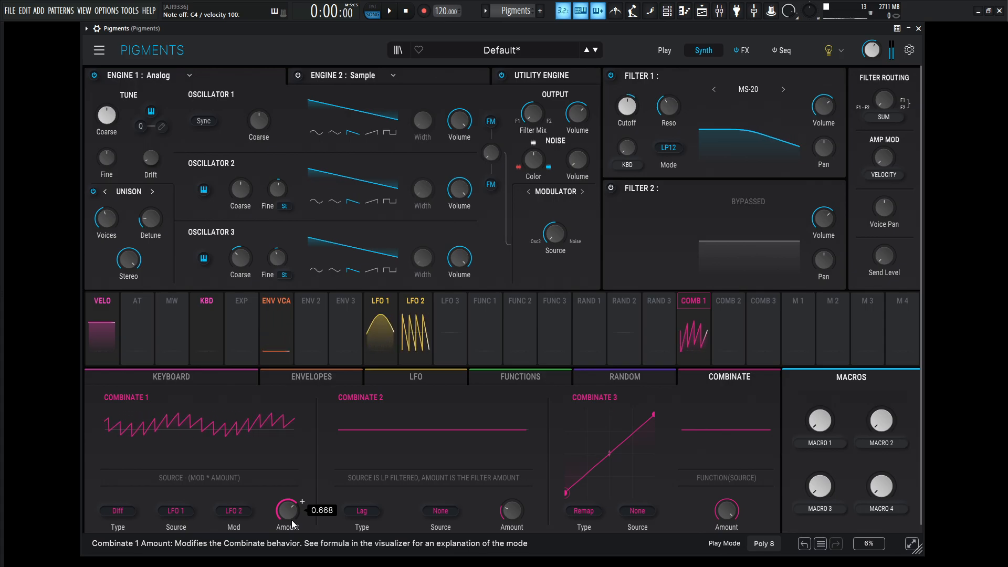
Step: Raise LFO 1's rate while auditioning the Diff modulation during playback, ending with playback stopped
{"action": "key", "text": "space"}
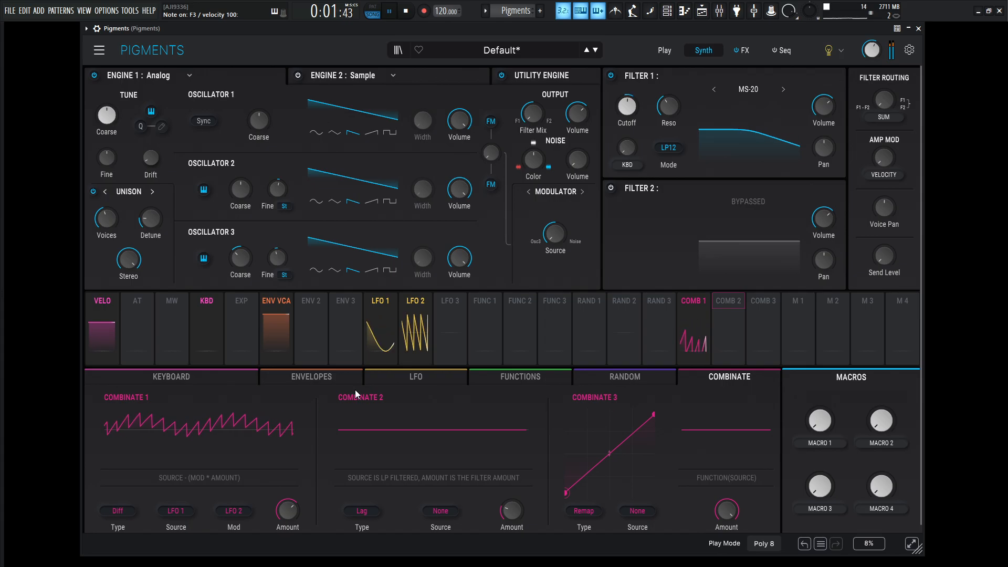
{"action": "left_click", "coordinate": [389, 377]}
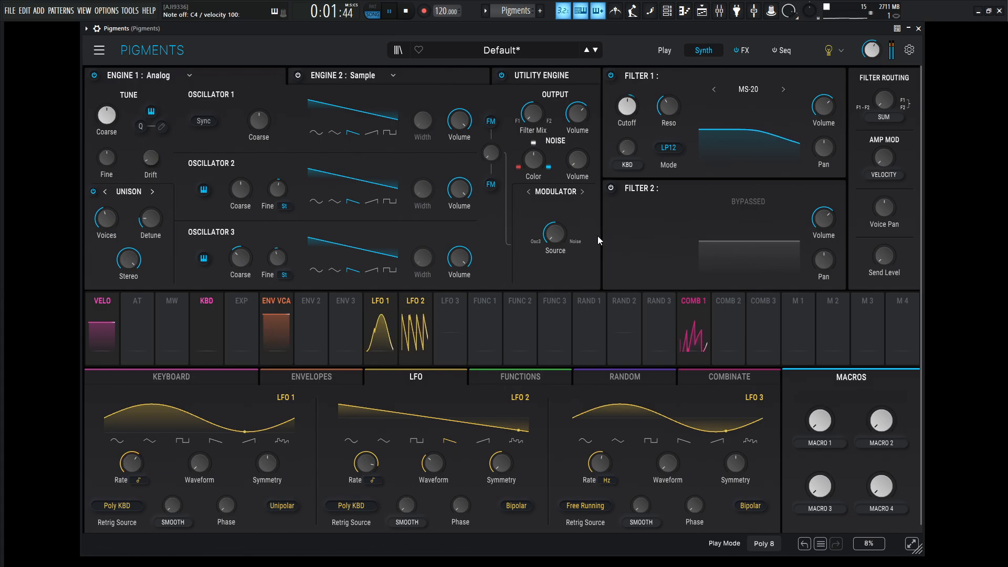
{"action": "key", "text": "space"}
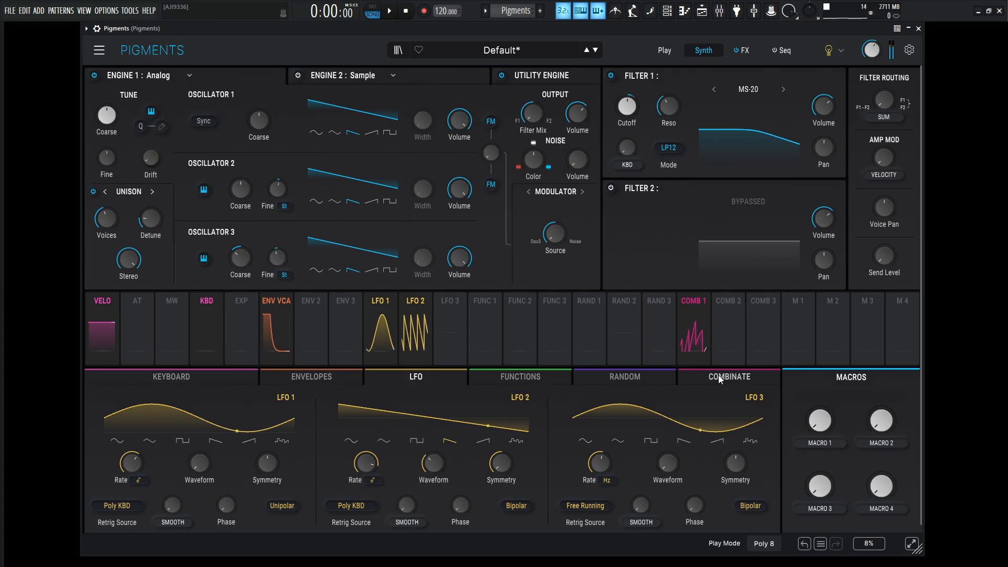
Step: Change Combinate 1's type to Crossfade and lower its amount to 0.204
{"action": "left_click", "coordinate": [719, 374]}
{"action": "left_click", "coordinate": [124, 510]}
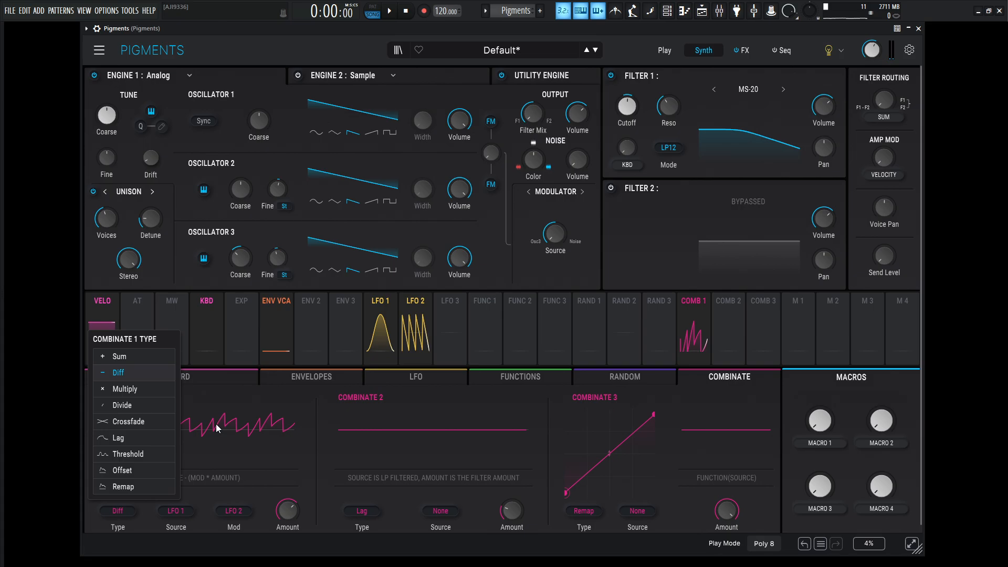
{"action": "left_click", "coordinate": [157, 423]}
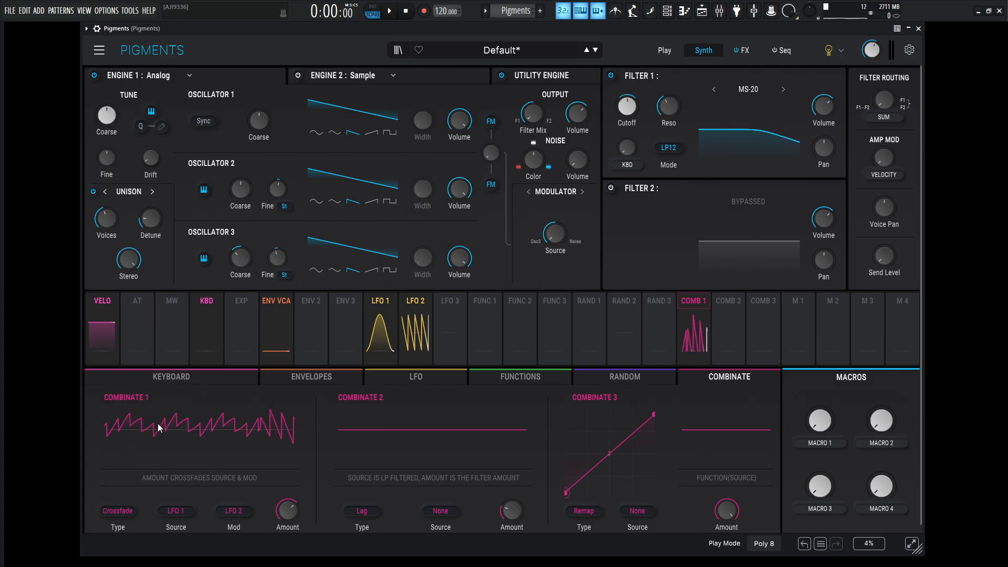
{"action": "mouse_move", "coordinate": [288, 510]}
{"action": "left_mouse_down"}
{"action": "mouse_move", "coordinate": [288, 555]}
{"action": "mouse_move", "coordinate": [289, 510]}
{"action": "left_mouse_up"}
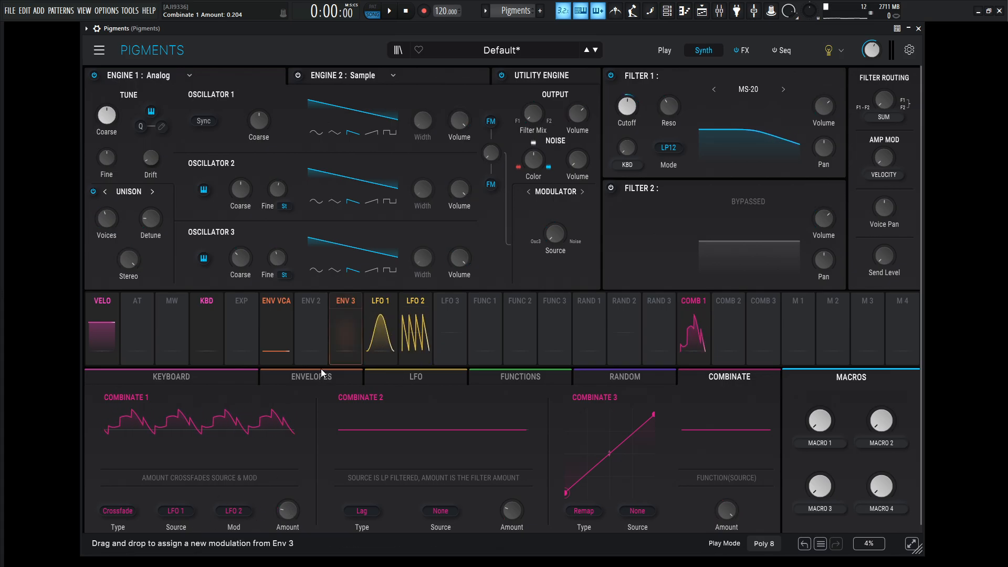
Step: Examine the source options available for Combinate 1 and the Function 1 editor, keeping the current assignment
{"action": "left_click", "coordinate": [176, 511]}
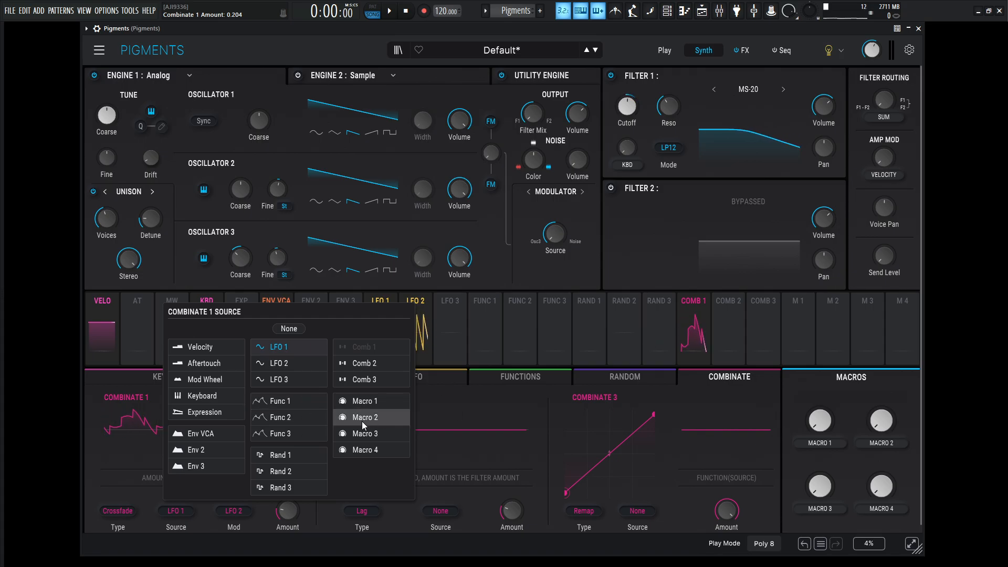
{"action": "left_click", "coordinate": [541, 383]}
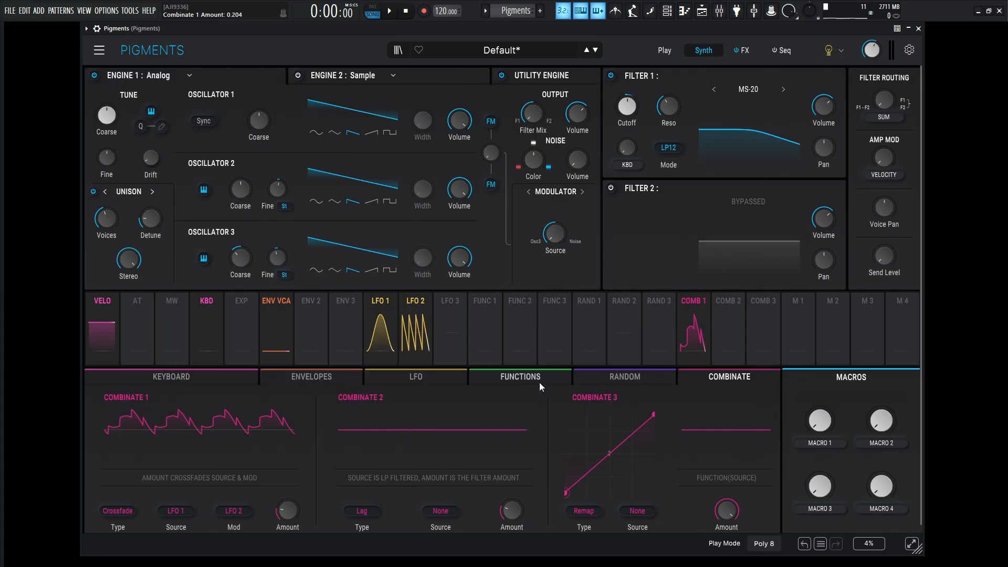
{"action": "left_click", "coordinate": [540, 382]}
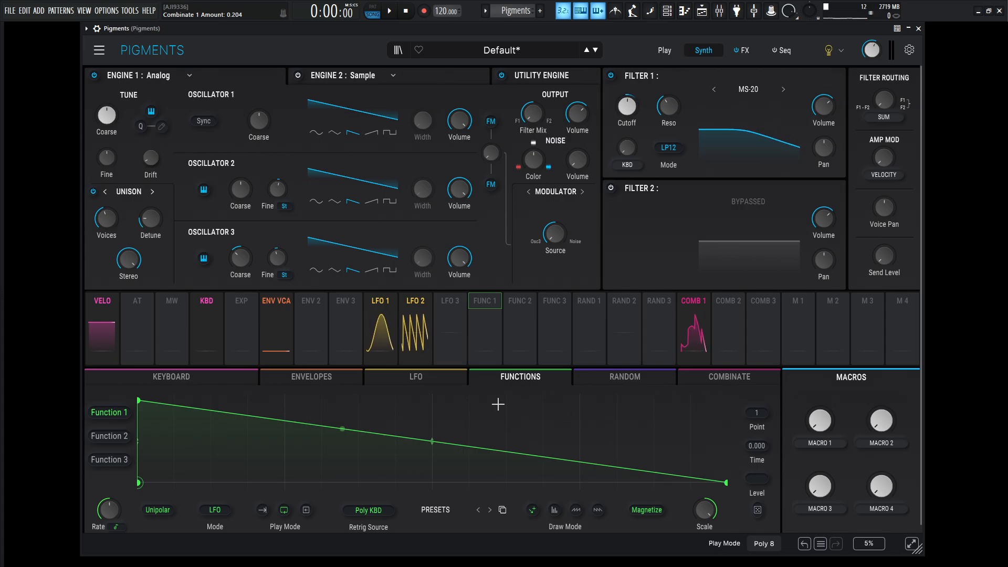
{"action": "left_click", "coordinate": [701, 387]}
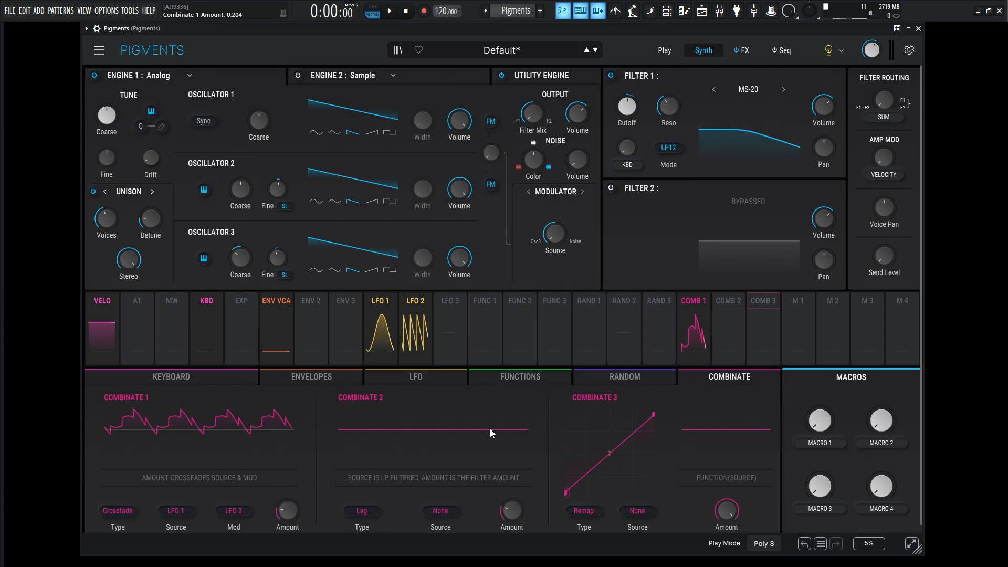
{"action": "left_click", "coordinate": [191, 512]}
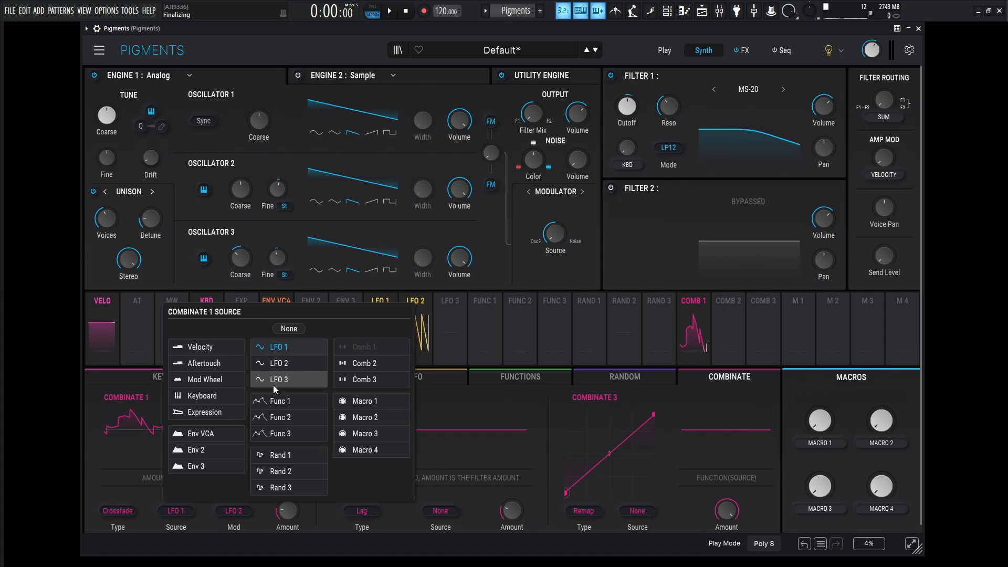
{"action": "left_click", "coordinate": [529, 277]}
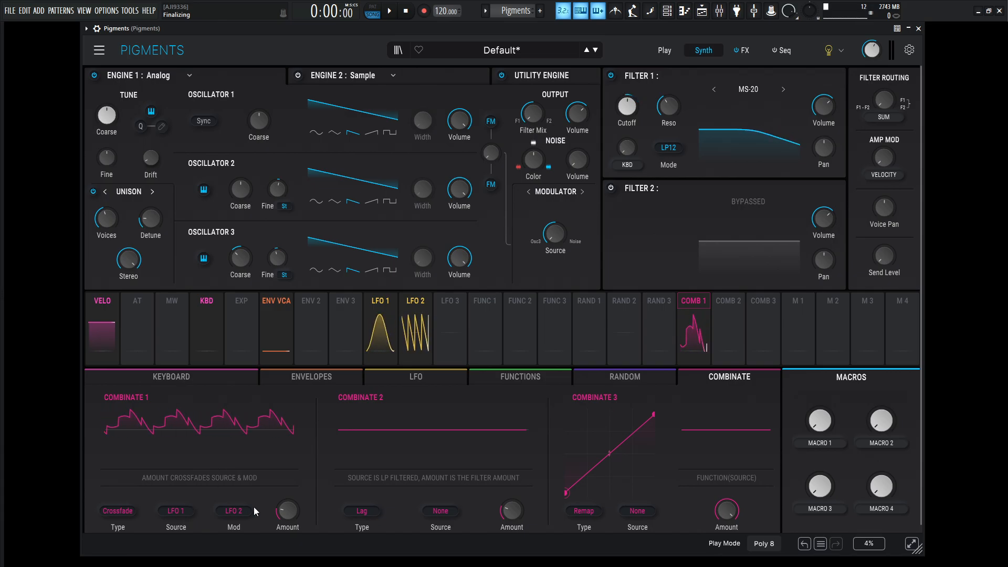
Step: Configure Combinate 2 as a Crossfade with Comb 1 as source, Func 1 as mod and an amount of 0.554
{"action": "left_click", "coordinate": [362, 515]}
{"action": "left_click", "coordinate": [371, 422]}
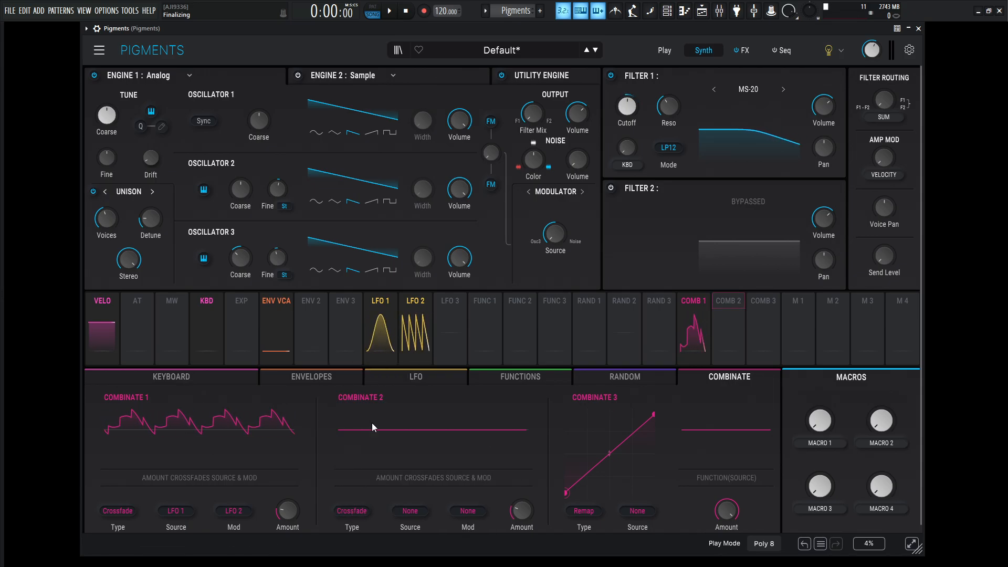
{"action": "left_click", "coordinate": [414, 511]}
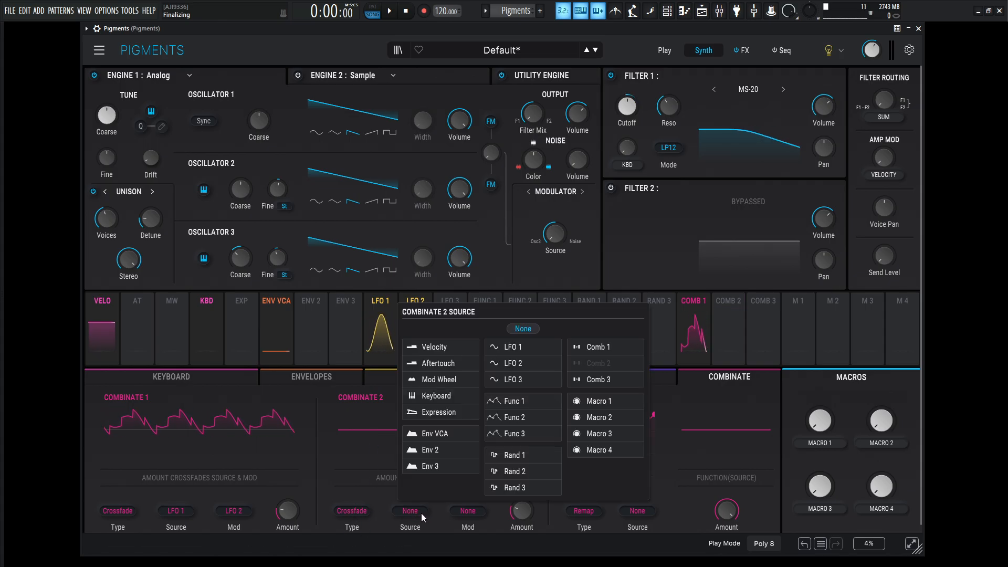
{"action": "left_click", "coordinate": [617, 348]}
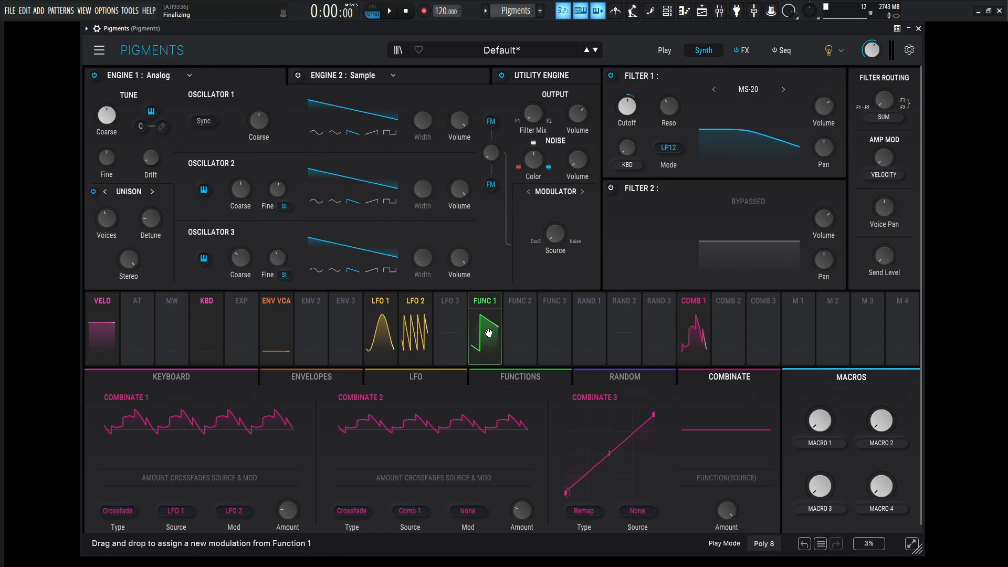
{"action": "left_click", "coordinate": [468, 512]}
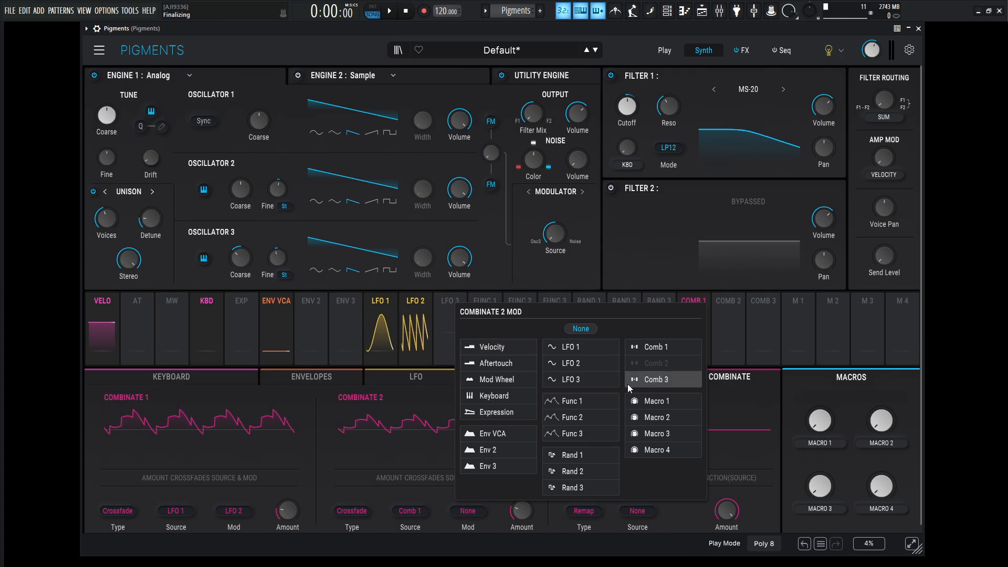
{"action": "left_click", "coordinate": [578, 398]}
{"action": "left_click_drag", "start_coordinate": [523, 512], "coordinate": [522, 491]}
Step: Reshape the start of Function 1 with a low dip followed by a vertical rise to level 0.854 at time 0.312
{"action": "left_click", "coordinate": [516, 383]}
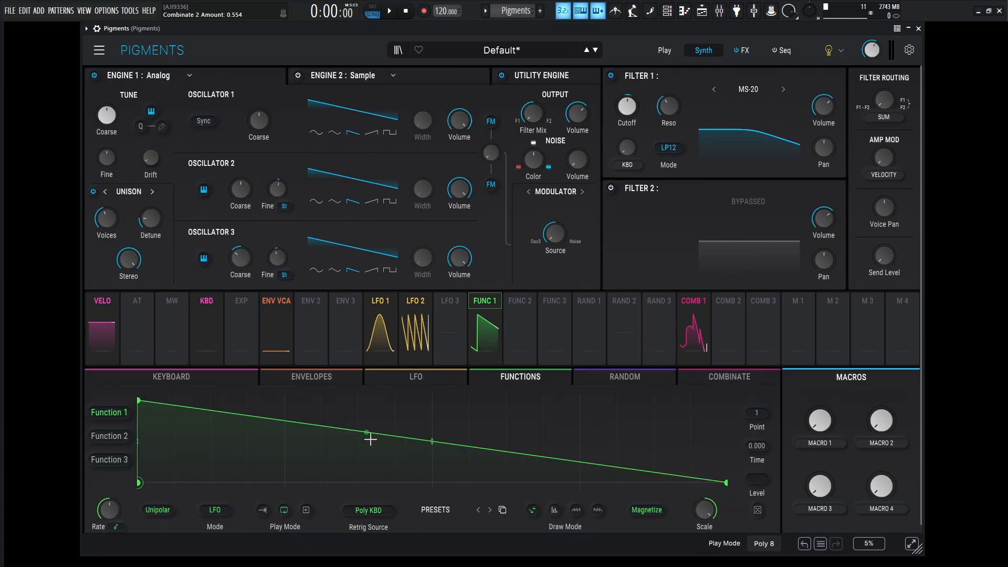
{"action": "left_click", "coordinate": [247, 425]}
{"action": "left_click_drag", "start_coordinate": [247, 424], "coordinate": [227, 474]}
{"action": "left_click", "coordinate": [321, 454]}
{"action": "left_click", "coordinate": [321, 410]}
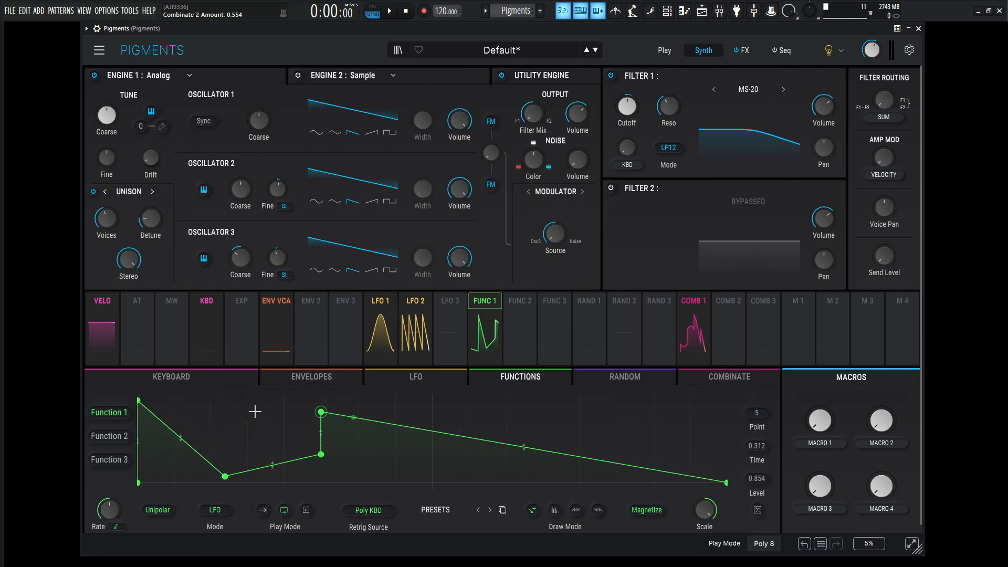
Step: Add Function 1 points at level 0 (time 0.593), 0.968 (0.706) and 0.070 (0.766), and bow the middle falling segment upward
{"action": "left_click", "coordinate": [431, 411]}
{"action": "left_click_drag", "start_coordinate": [441, 407], "coordinate": [488, 492]}
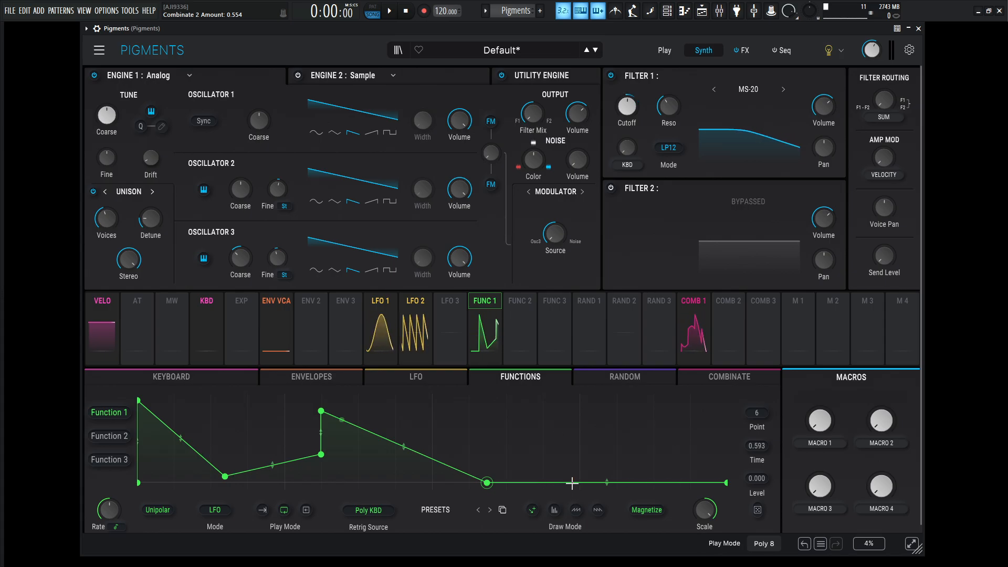
{"action": "left_click_drag", "start_coordinate": [572, 482], "coordinate": [553, 403]}
{"action": "left_click_drag", "start_coordinate": [615, 429], "coordinate": [589, 477]}
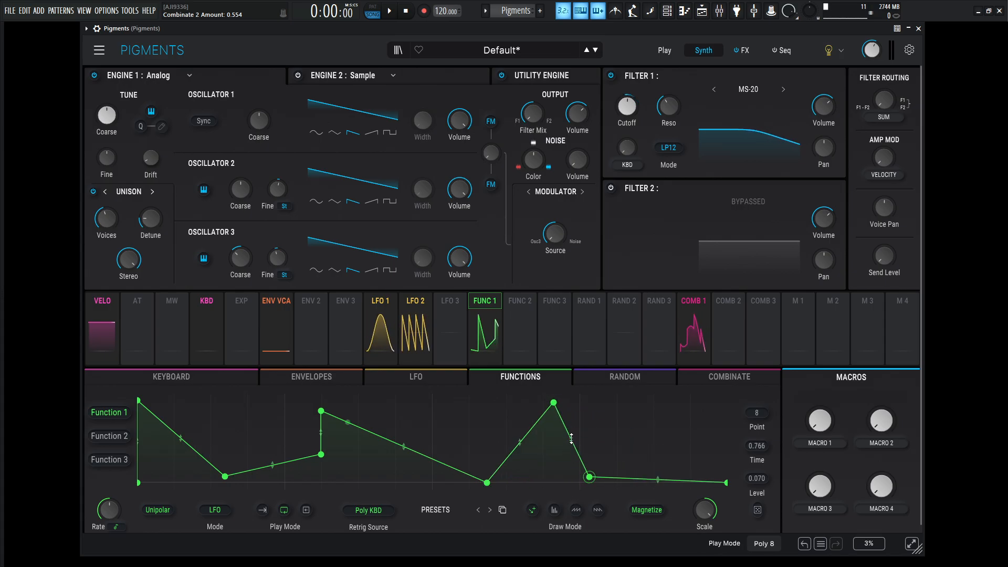
{"action": "left_click_drag", "start_coordinate": [404, 446], "coordinate": [404, 412]}
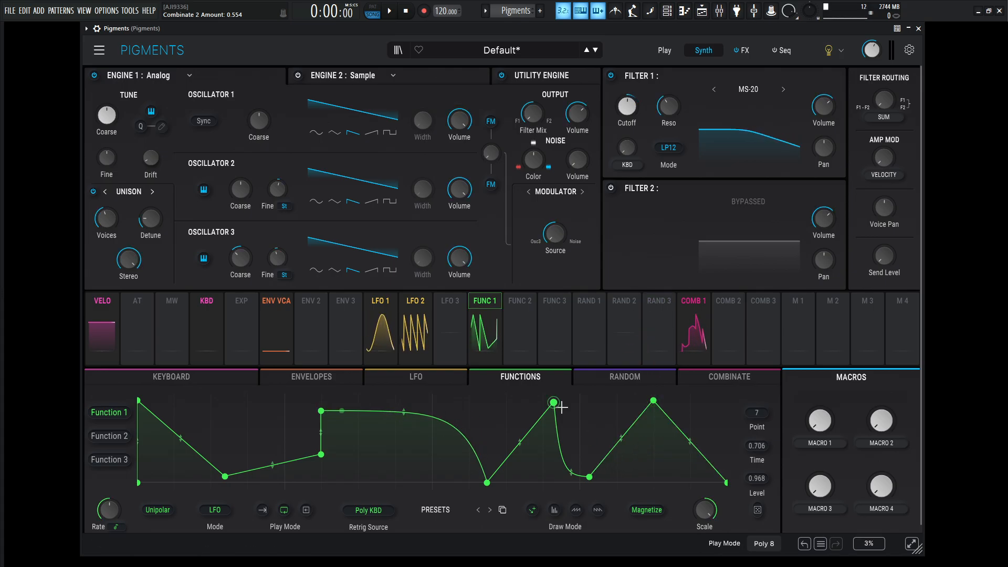
Step: Assign Combinate 2 to Filter 1's cutoff, play a C5 test note and fine-tune the cutoff
{"action": "left_click", "coordinate": [732, 378]}
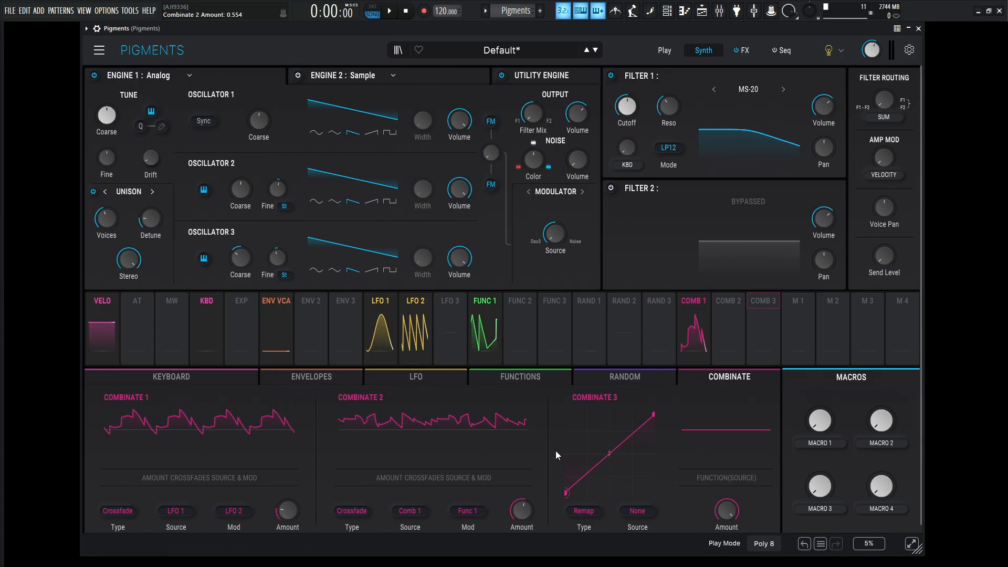
{"action": "left_click_drag", "start_coordinate": [728, 336], "coordinate": [626, 108]}
{"action": "key", "text": "q"}
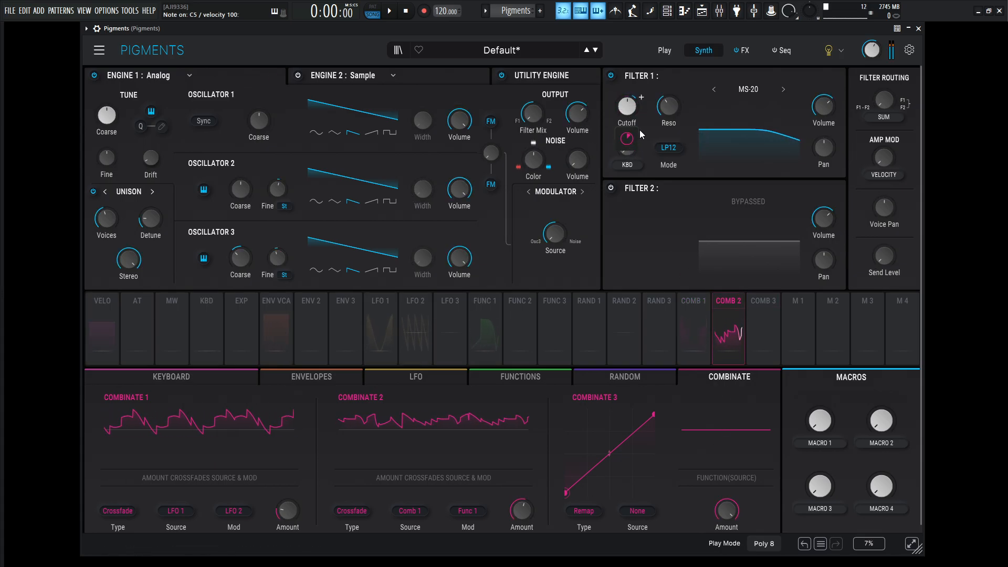
{"action": "left_click_drag", "start_coordinate": [627, 107], "coordinate": [627, 110]}
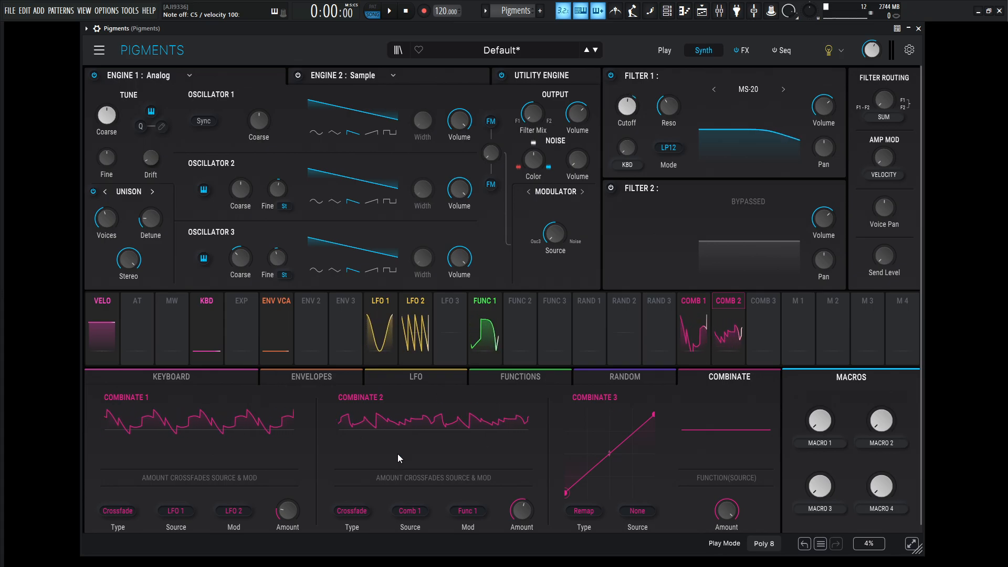
Step: Configure Combinate 3 as a Crossfade with Comb 2 as source, Rand 1 as mod and an amount of 0.444
{"action": "left_click", "coordinate": [583, 510]}
{"action": "left_click", "coordinate": [565, 416]}
{"action": "left_click", "coordinate": [651, 513]}
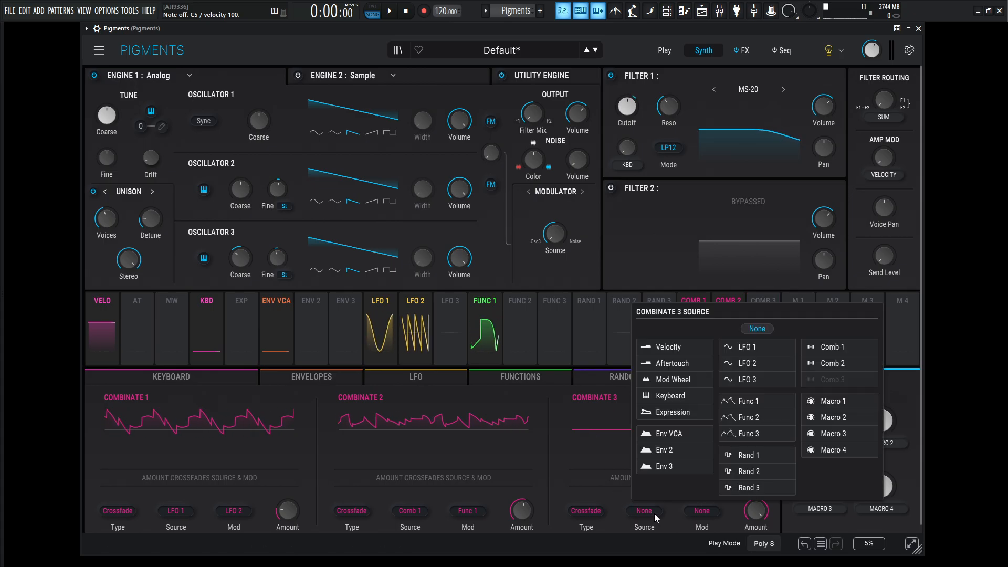
{"action": "left_click", "coordinate": [839, 363]}
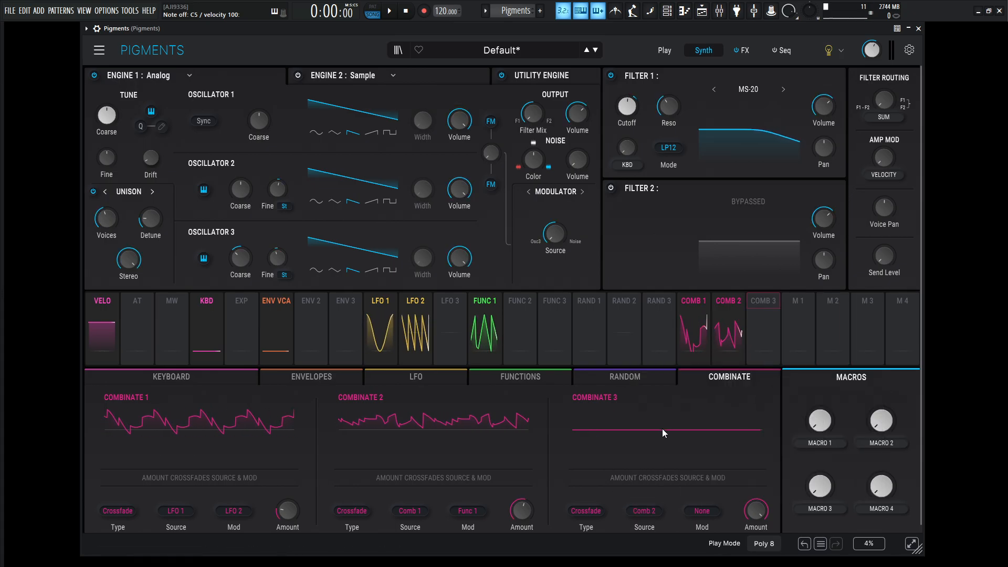
{"action": "left_click", "coordinate": [702, 511]}
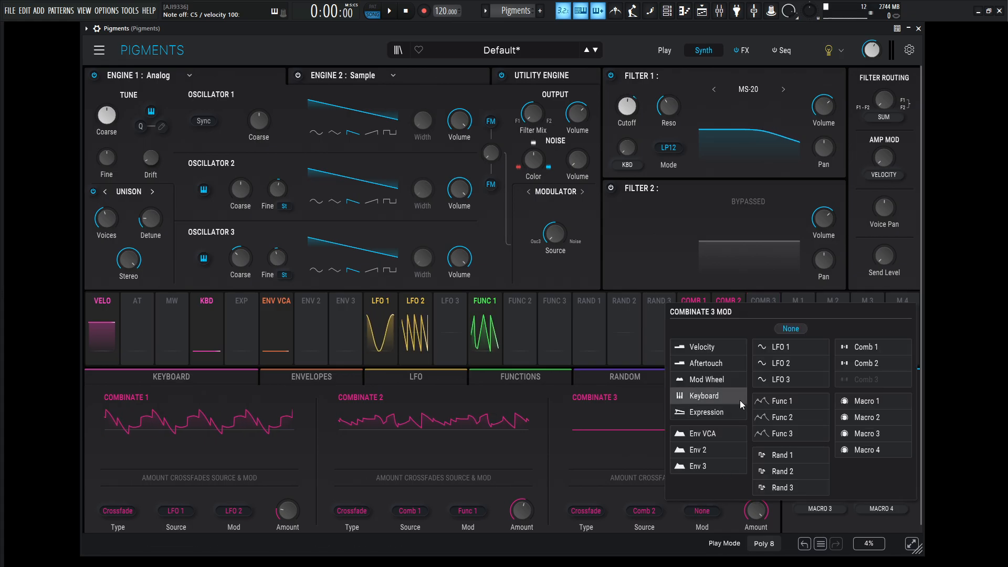
{"action": "left_click", "coordinate": [815, 455]}
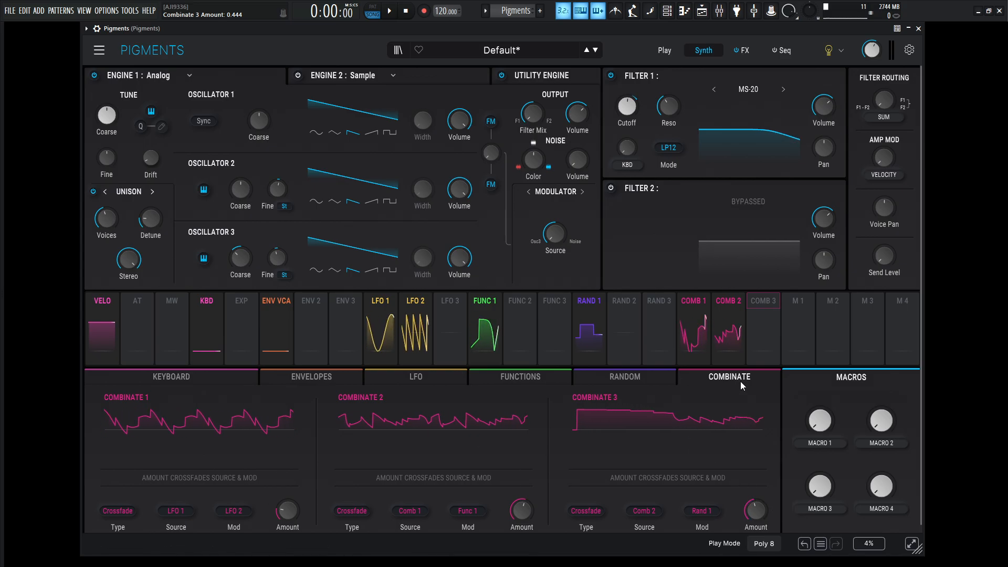
Step: Open the Random modulators' settings to examine Random 1
{"action": "left_click", "coordinate": [736, 355]}
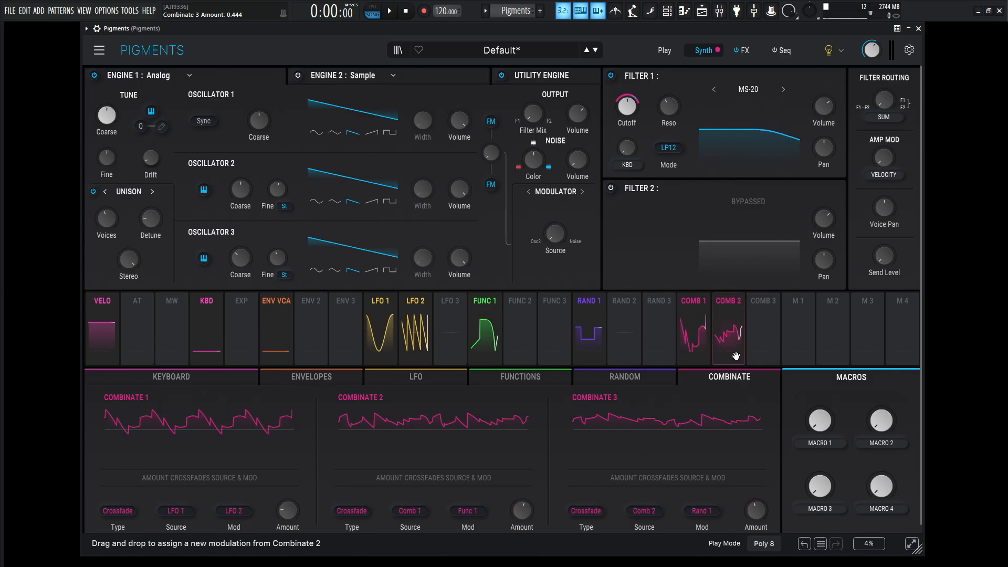
{"action": "left_click", "coordinate": [650, 376]}
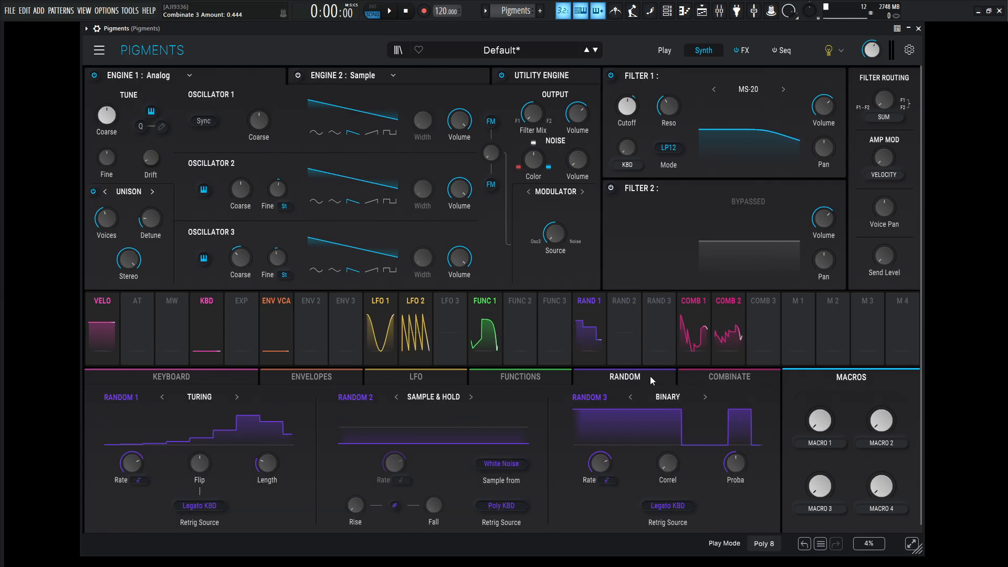